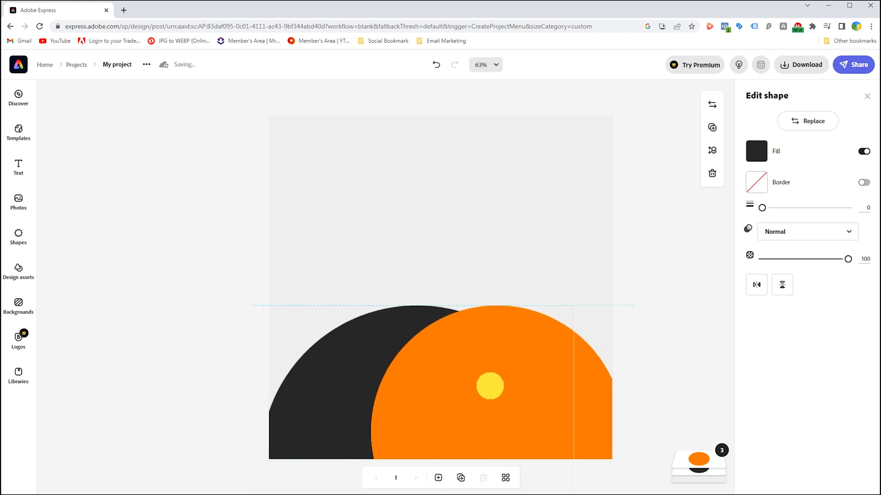
# Place another large circle partly off the page's upper-right corner, overlapping the orange circle, and fill it white.
pyautogui.click(589, 392)
pyautogui.moveTo(513, 402); pyautogui.dragTo(587, 236)
pyautogui.click(759, 153)
pyautogui.click(836, 203)
pyautogui.moveTo(774, 293); pyautogui.dragTo(753, 278)
pyautogui.moveTo(557, 225); pyautogui.dragTo(565, 183)
pyautogui.moveTo(708, 351); pyautogui.dragTo(678, 401)
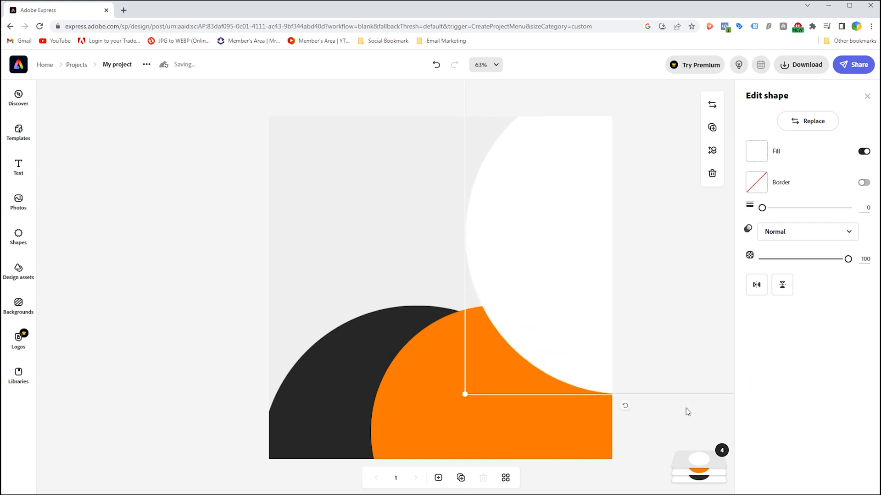
pyautogui.click(640, 419)
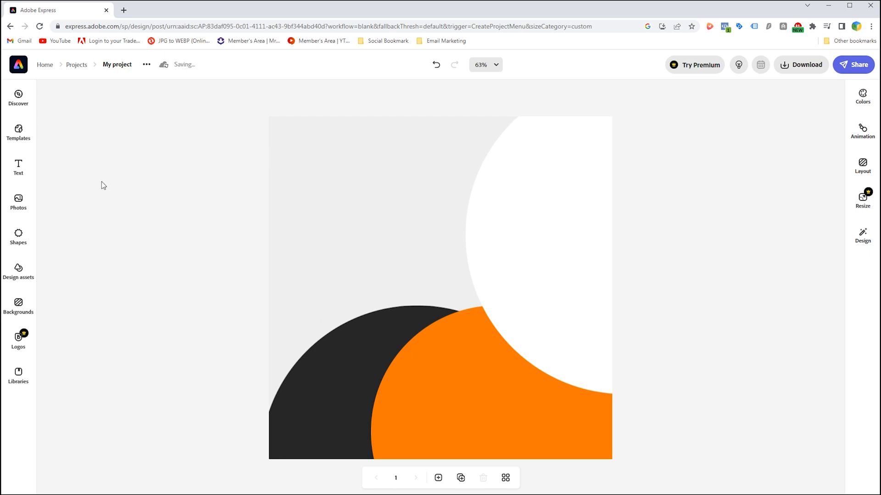
# Add a free speckled texture from the Stippled group of the Textures design assets to the page.
pyautogui.click(18, 273)
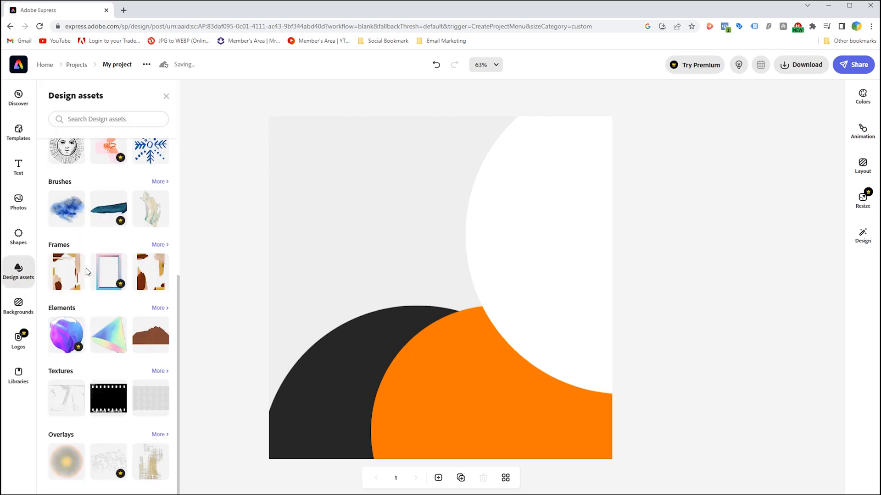
pyautogui.click(158, 371)
pyautogui.scroll(-3, 115, 359)
pyautogui.scroll(-10, 114, 359)
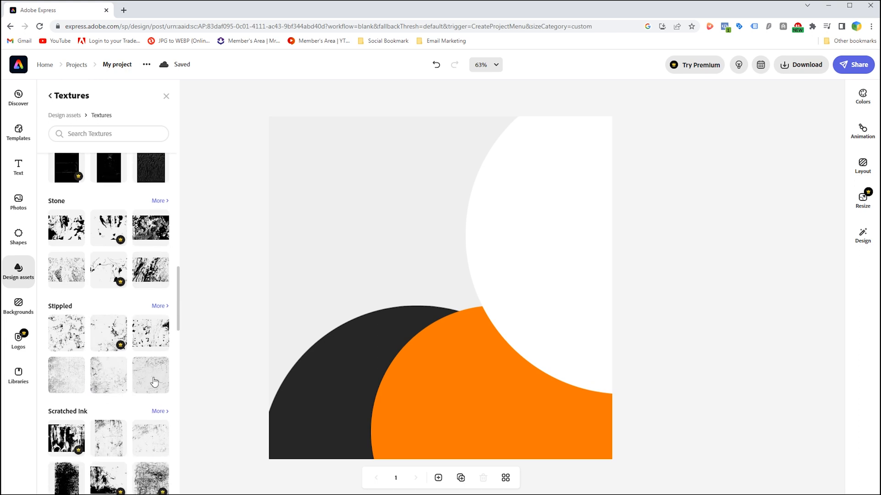
pyautogui.click(154, 382)
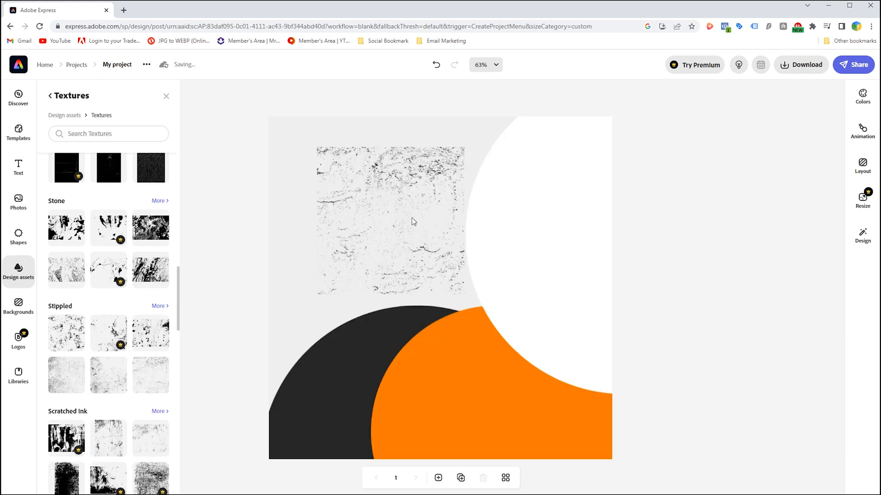
# Enlarge the texture to cover the grey background in the page's upper-left area and set its opacity to 22.
pyautogui.moveTo(464, 294); pyautogui.dragTo(568, 418)
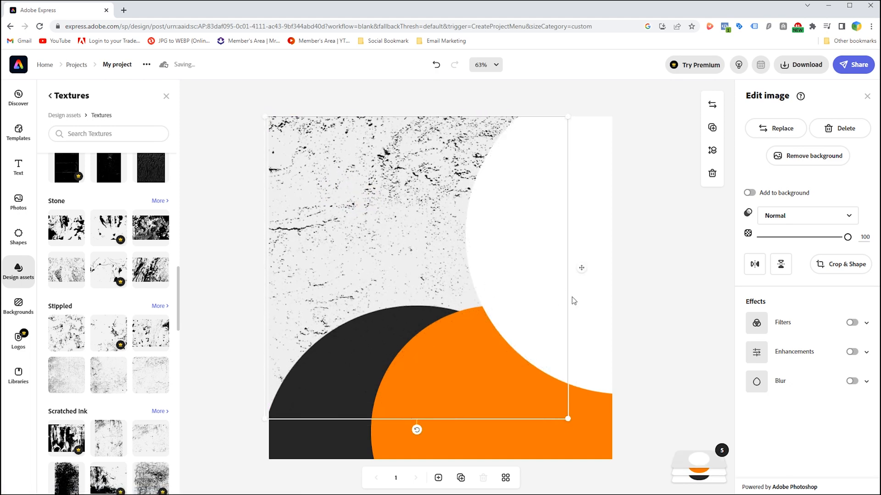
pyautogui.moveTo(835, 243); pyautogui.dragTo(779, 242)
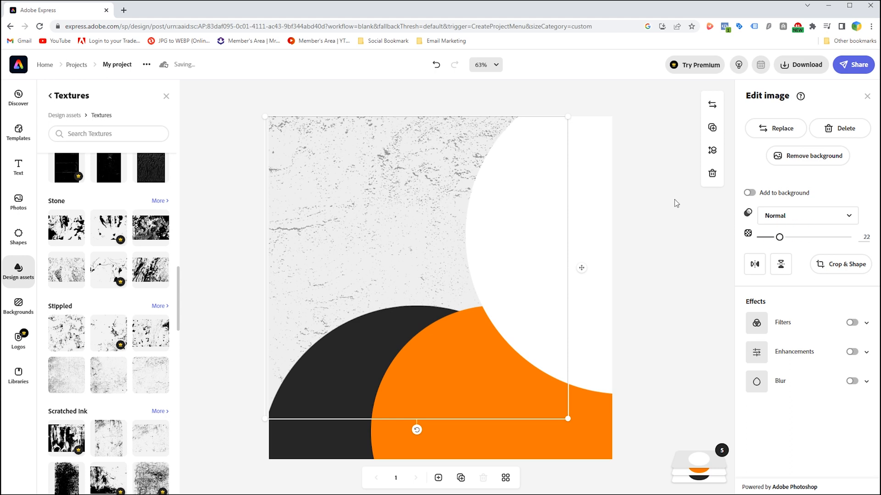
pyautogui.click(651, 197)
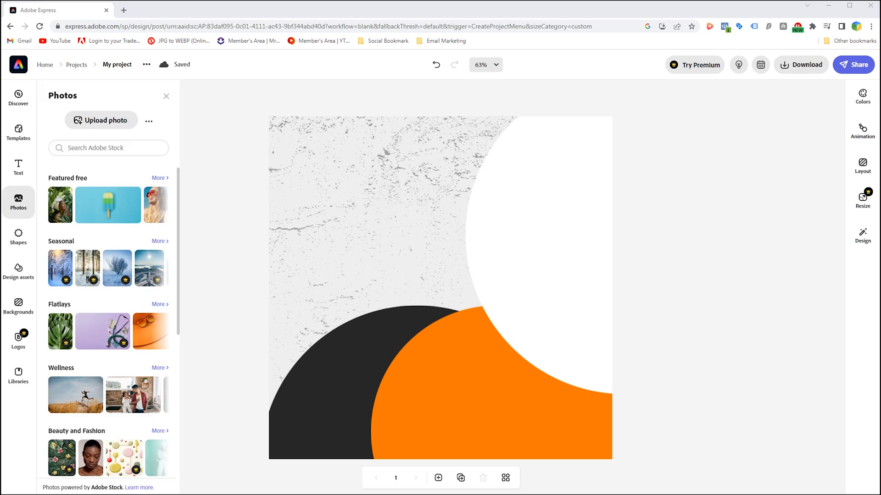
# Add the white air purifier photo and enlarge it over the orange and white circles on the right half.
pyautogui.moveTo(178, 247); pyautogui.dragTo(442, 294)
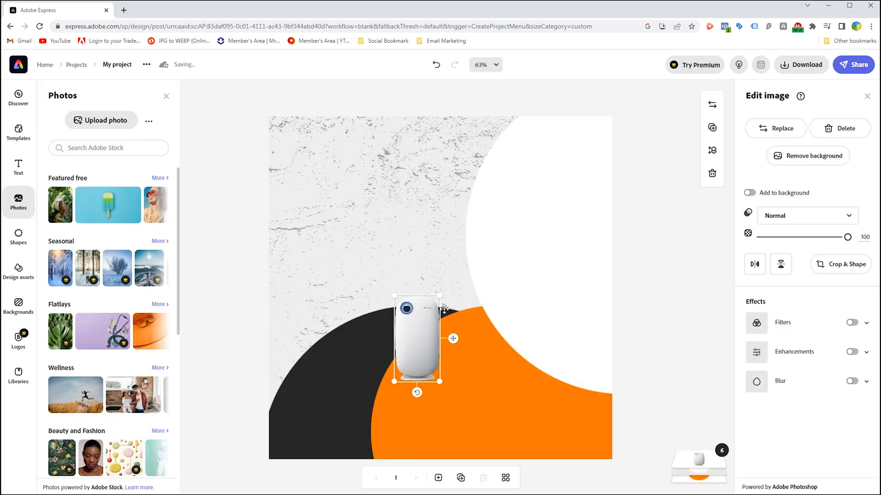
pyautogui.moveTo(490, 272); pyautogui.dragTo(541, 311)
pyautogui.click(225, 312)
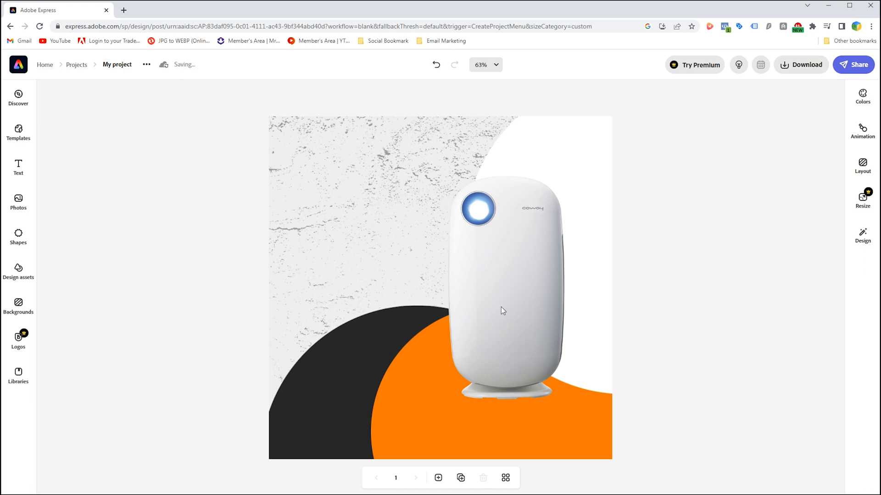
# Find "circle" designs among the Ink brushes in the design assets.
pyautogui.click(13, 269)
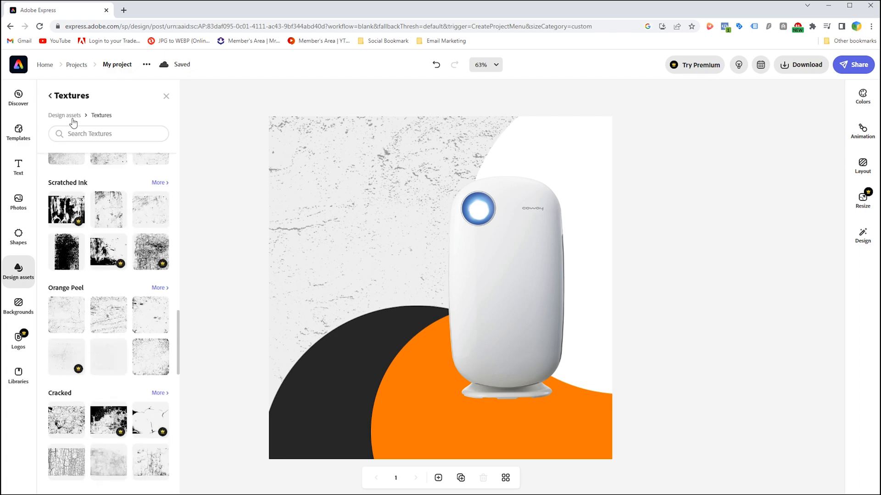
pyautogui.click(71, 116)
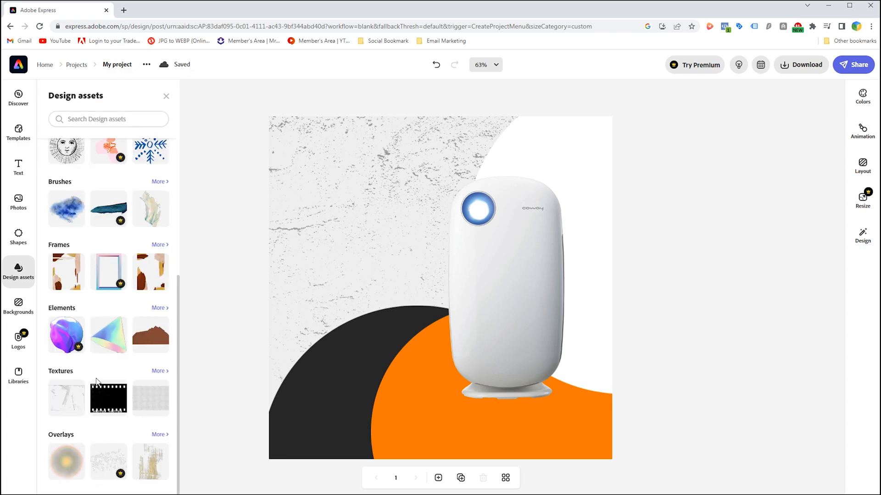
pyautogui.click(160, 182)
pyautogui.scroll(-8, 164, 294)
pyautogui.click(160, 287)
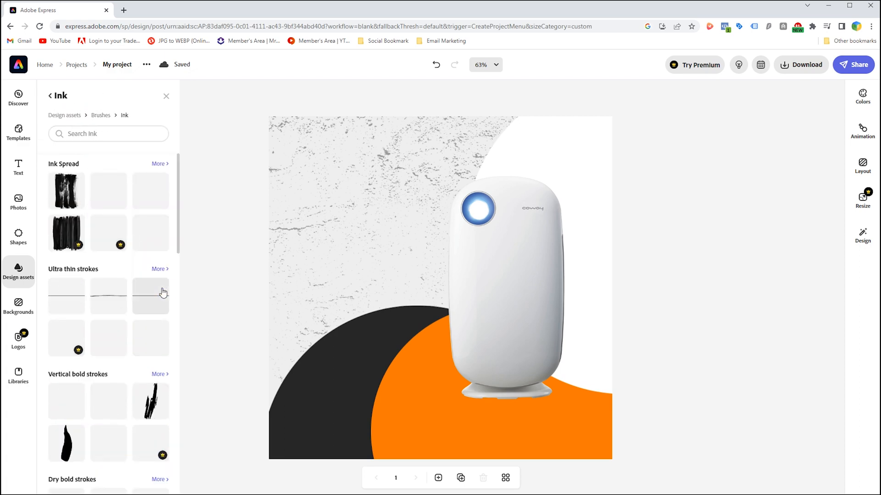
pyautogui.click(130, 131)
pyautogui.write('circle')
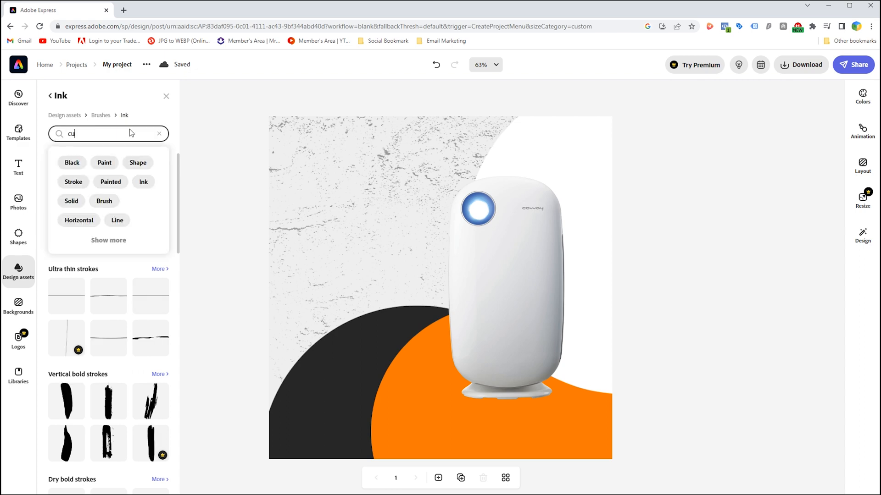
pyautogui.press('Return')
# Place a solid, rough-edged black ink circle over the lower-left edge of the air purifier.
pyautogui.scroll(-3, 156, 357)
pyautogui.scroll(-5, 157, 358)
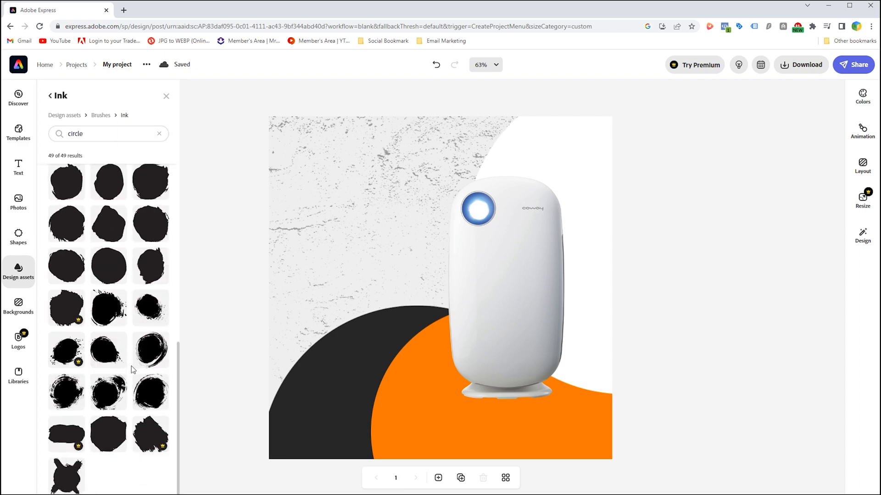
pyautogui.scroll(2, 127, 379)
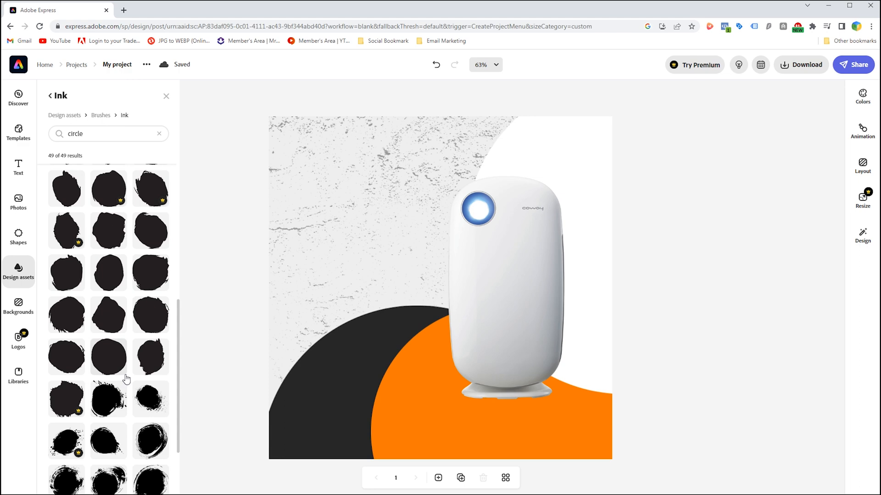
pyautogui.scroll(5, 126, 377)
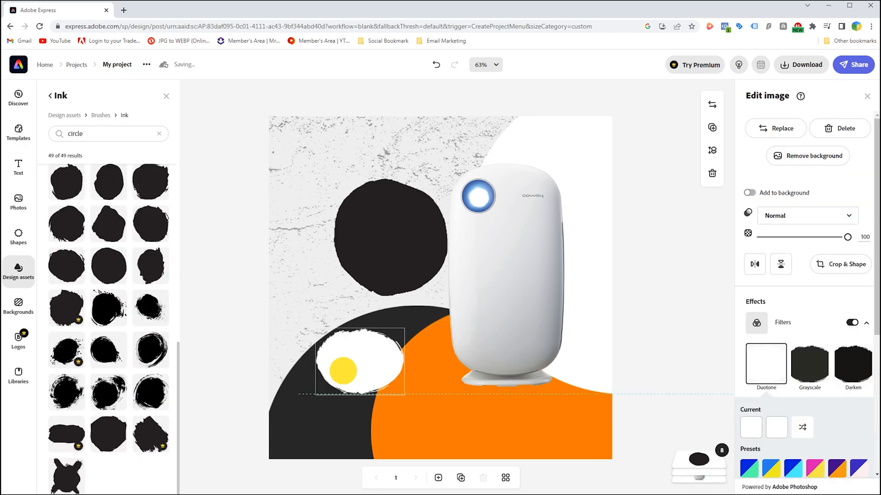
pyautogui.moveTo(343, 371); pyautogui.dragTo(344, 373)
pyautogui.press('Delete')
pyautogui.moveTo(400, 246)
pyautogui.mouseDown()
pyautogui.moveTo(404, 313)
pyautogui.moveTo(449, 330)
pyautogui.mouseUp()
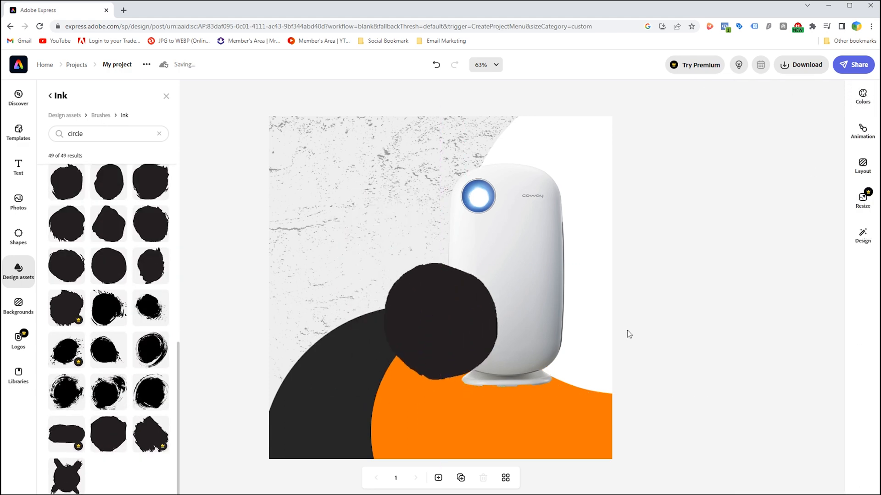
# Apply the Duotone filter to the ink circle with white (#FFFFFF) as the shadows color.
pyautogui.click(410, 318)
pyautogui.click(852, 323)
pyautogui.click(782, 371)
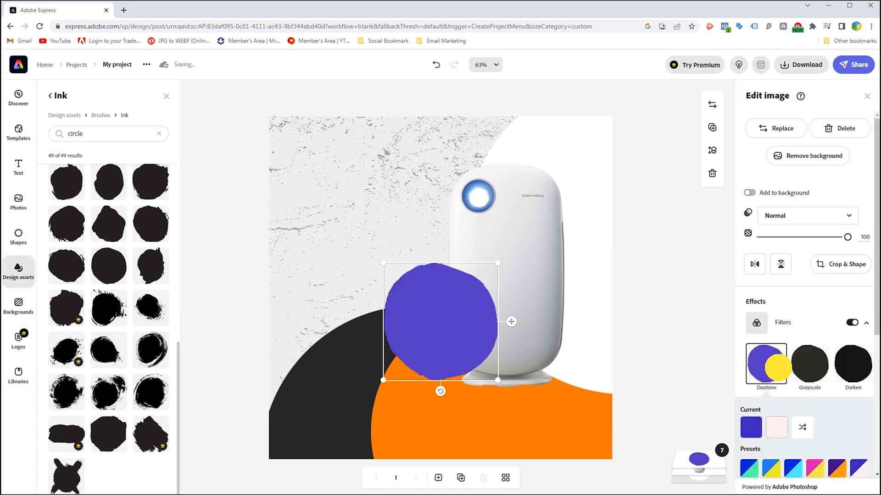
pyautogui.click(782, 431)
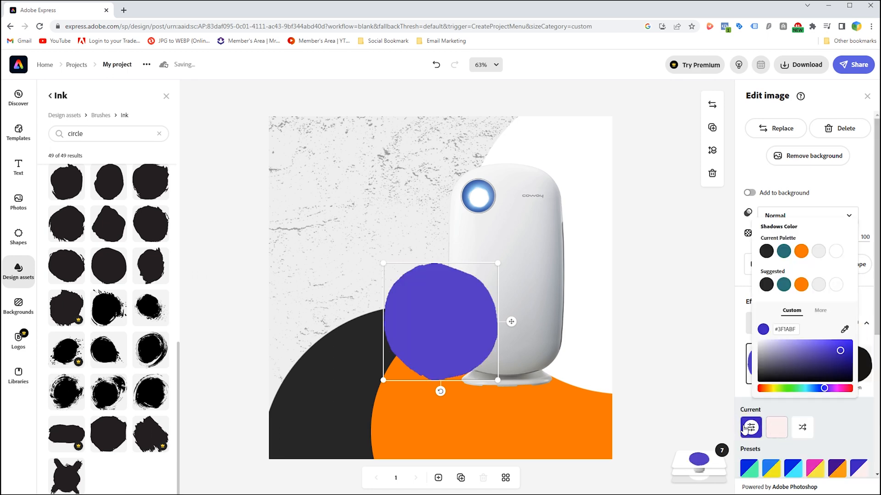
pyautogui.click(837, 287)
# Shrink the white ink circle and position it at the purifier's lower-left edge as a badge.
pyautogui.click(436, 326)
pyautogui.moveTo(499, 266); pyautogui.dragTo(472, 294)
pyautogui.moveTo(436, 338); pyautogui.dragTo(438, 338)
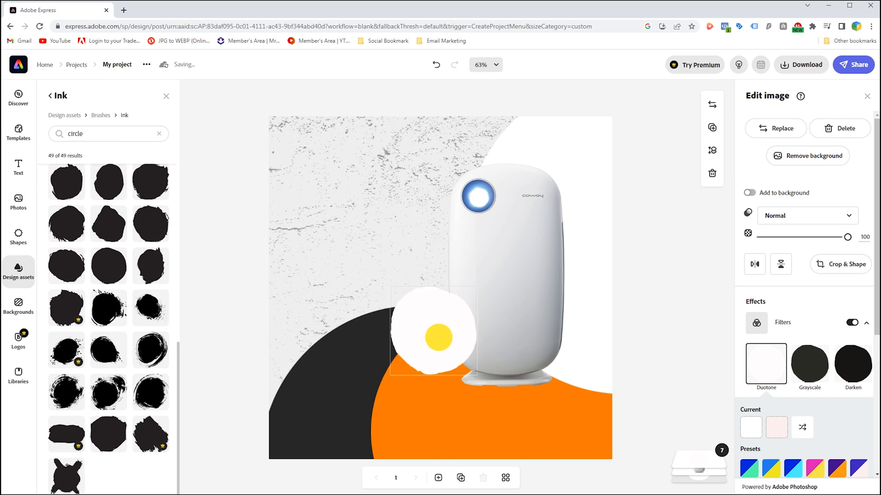
# Add a text block to the page and turn it into the "50% Off Sale" design from the Sales text templates.
pyautogui.click(26, 173)
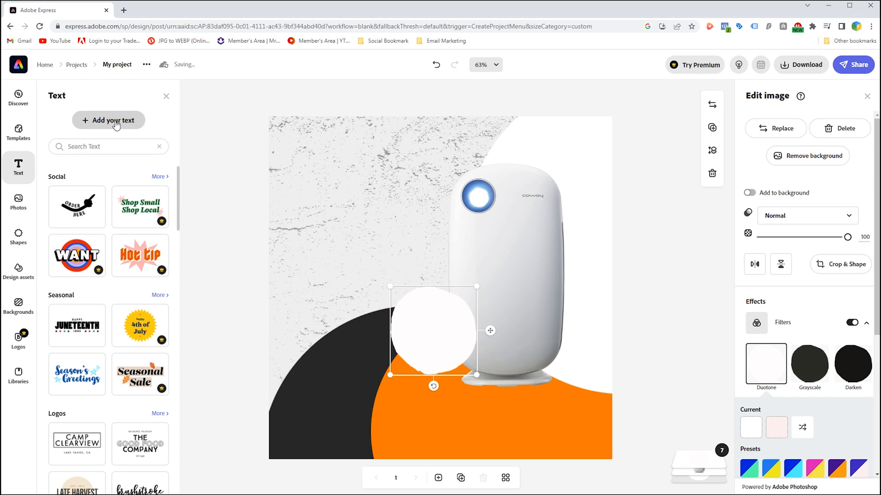
pyautogui.click(116, 125)
pyautogui.scroll(-3, 114, 320)
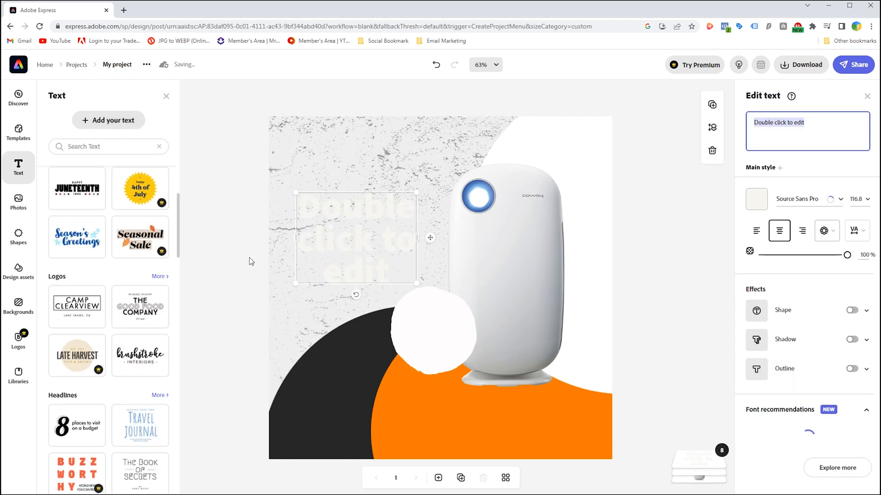
pyautogui.scroll(-10, 121, 303)
pyautogui.scroll(-3, 125, 286)
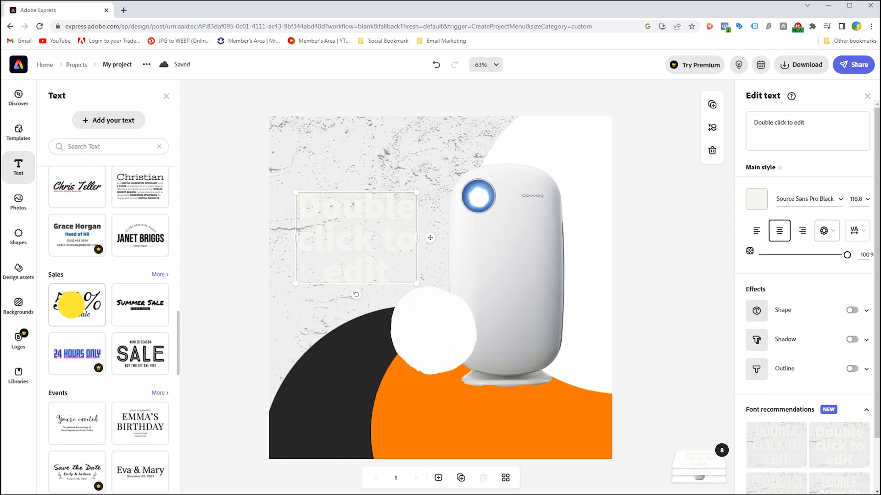
pyautogui.moveTo(336, 231); pyautogui.dragTo(338, 173)
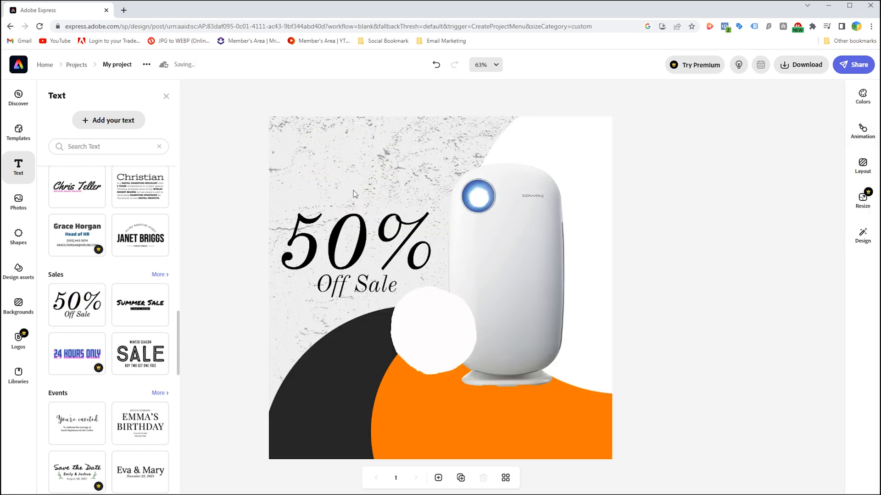
pyautogui.click(352, 269)
pyautogui.moveTo(355, 246); pyautogui.dragTo(501, 387)
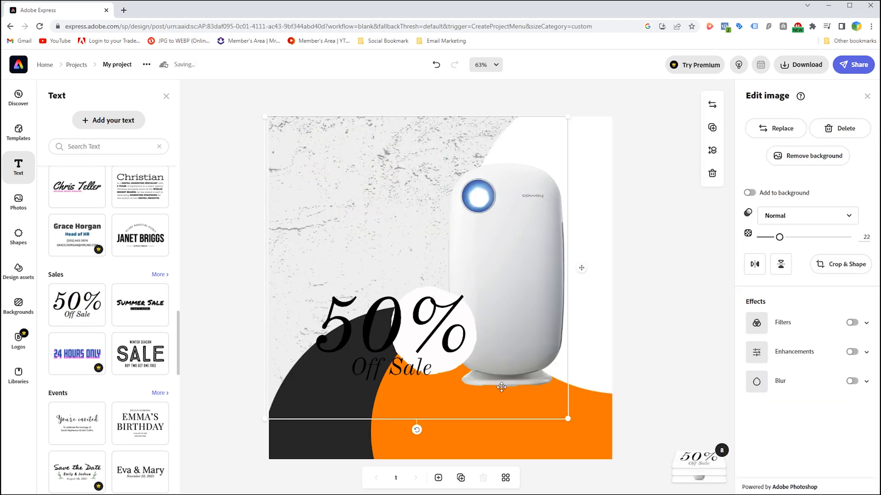
pyautogui.moveTo(566, 417); pyautogui.dragTo(471, 323)
pyautogui.hotkey('ctrl', 'z')
# Scale down the "50% Off Sale" text group and center it inside the white ink circle.
pyautogui.click(455, 349)
pyautogui.moveTo(469, 380); pyautogui.dragTo(391, 335)
pyautogui.moveTo(369, 306); pyautogui.dragTo(448, 326)
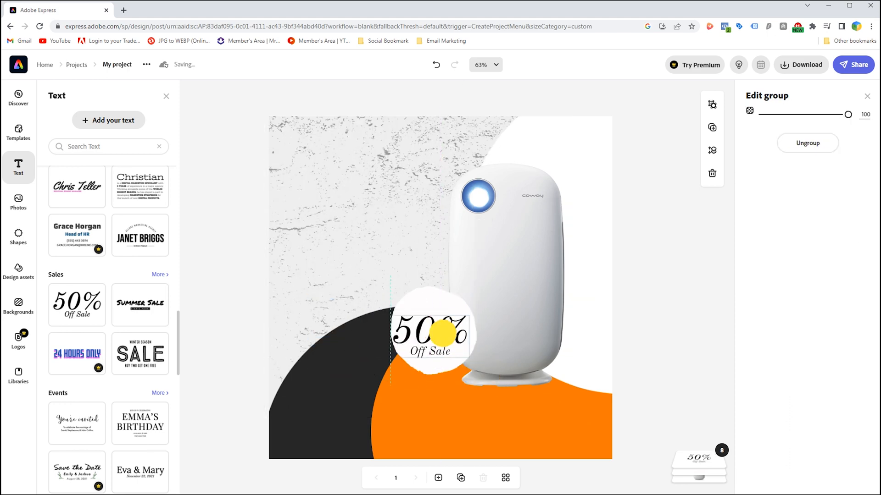
pyautogui.moveTo(470, 357); pyautogui.dragTo(434, 332)
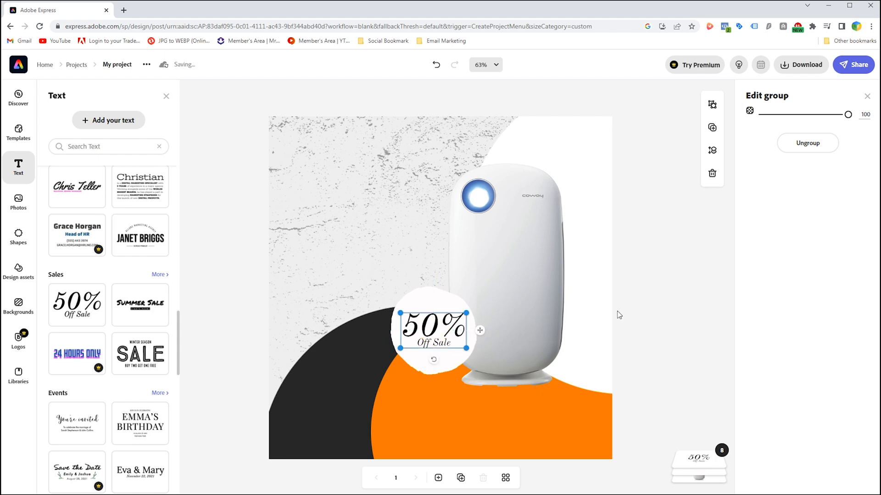
# Change the "50%" text to the Kinto Sans Black font and color it orange (#FF7D00).
pyautogui.click(426, 329)
pyautogui.click(831, 408)
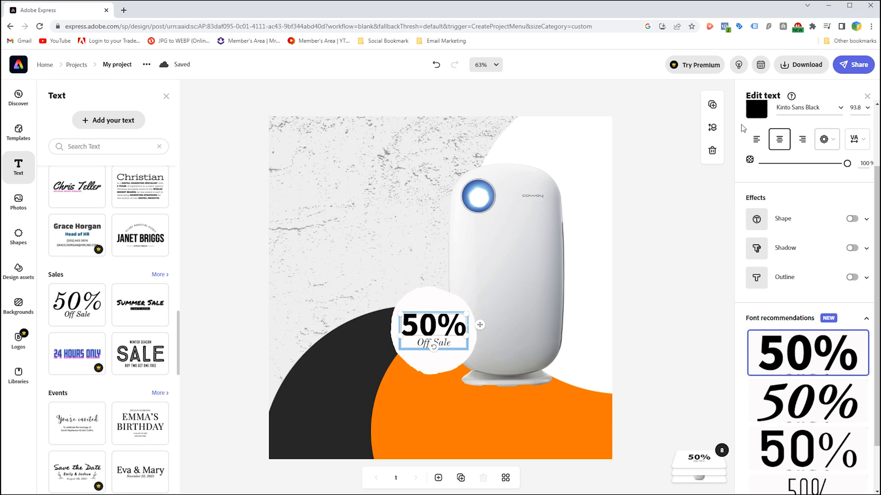
pyautogui.click(756, 109)
pyautogui.click(800, 157)
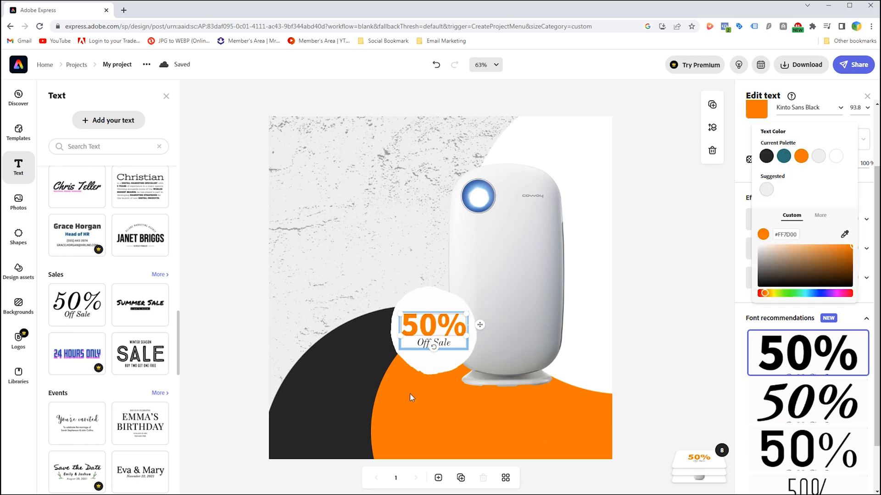
# Set the "Off Sale" text size to 48 and apply the recommended Poppins Regular font.
pyautogui.click(444, 369)
pyautogui.click(438, 345)
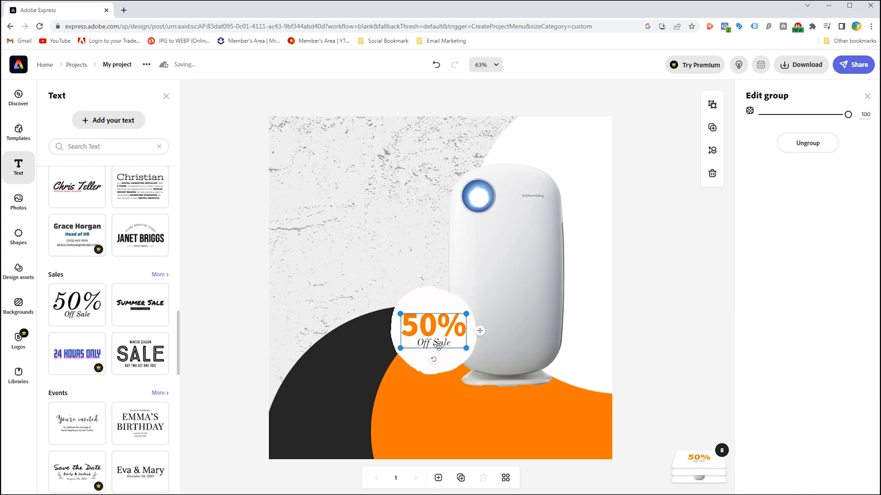
pyautogui.click(438, 346)
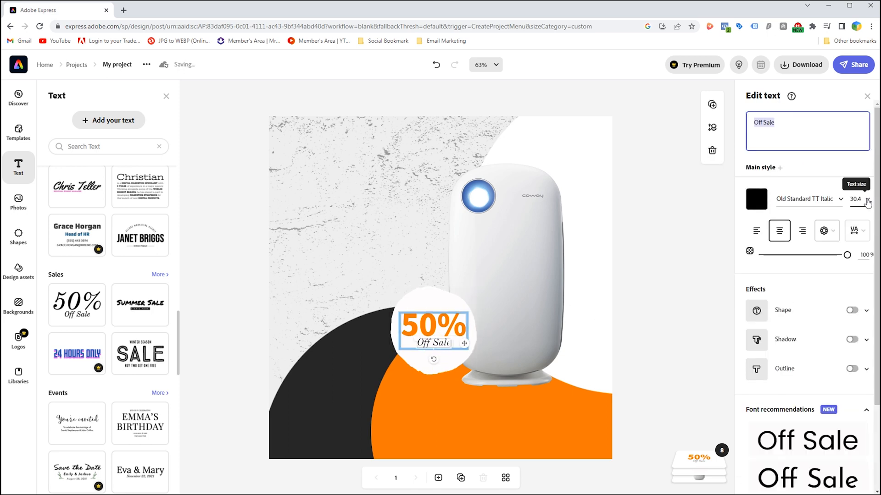
pyautogui.click(866, 200)
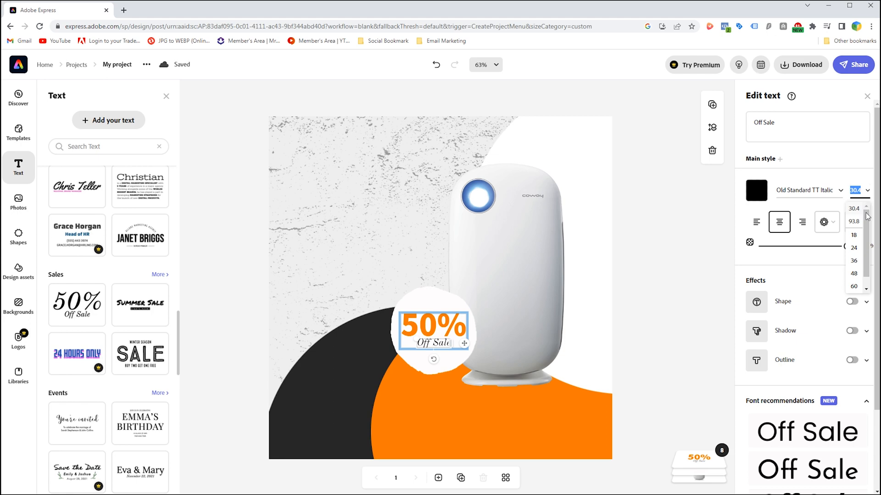
pyautogui.click(852, 276)
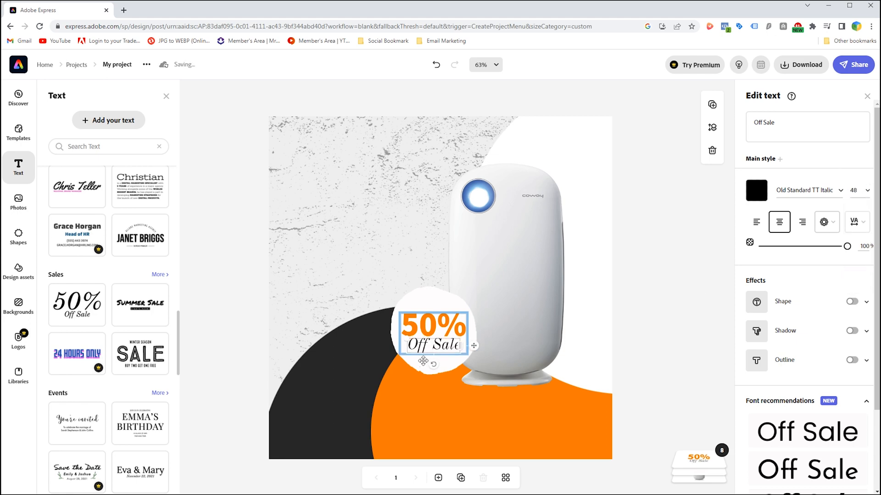
pyautogui.scroll(-3, 829, 429)
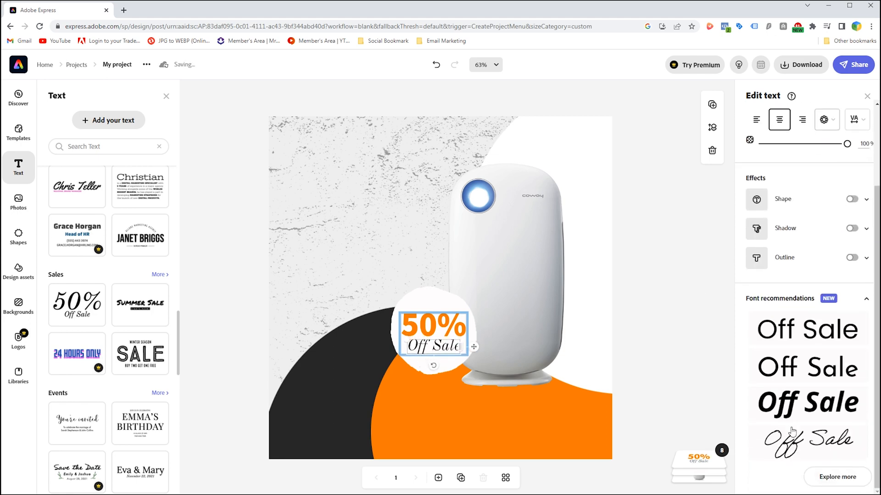
pyautogui.click(788, 388)
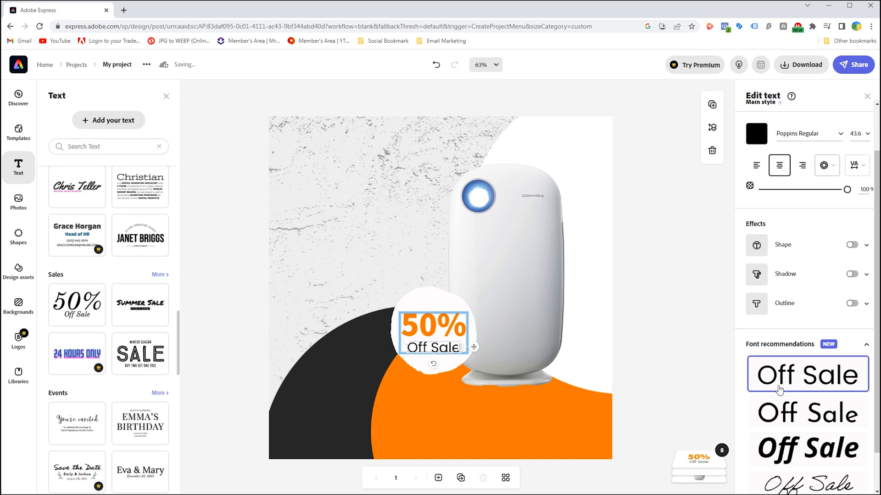
# Add the "You've got this!" text design from the Phrases templates to the page.
pyautogui.click(688, 219)
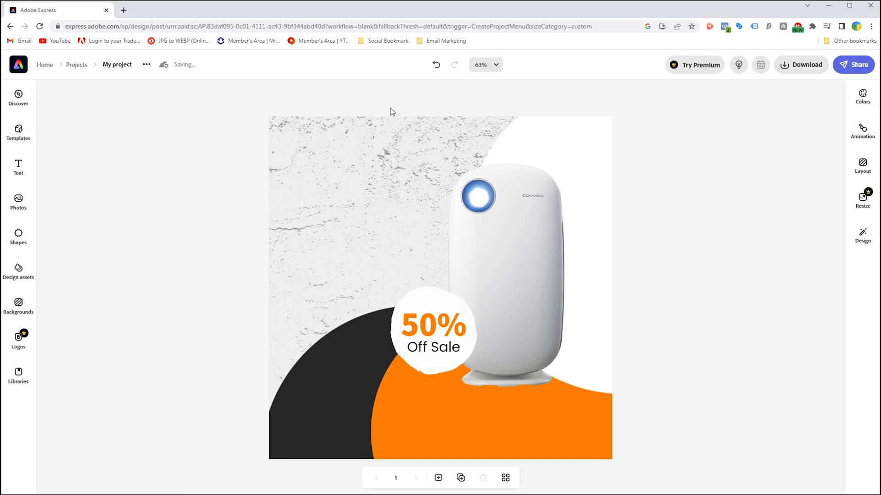
pyautogui.click(18, 169)
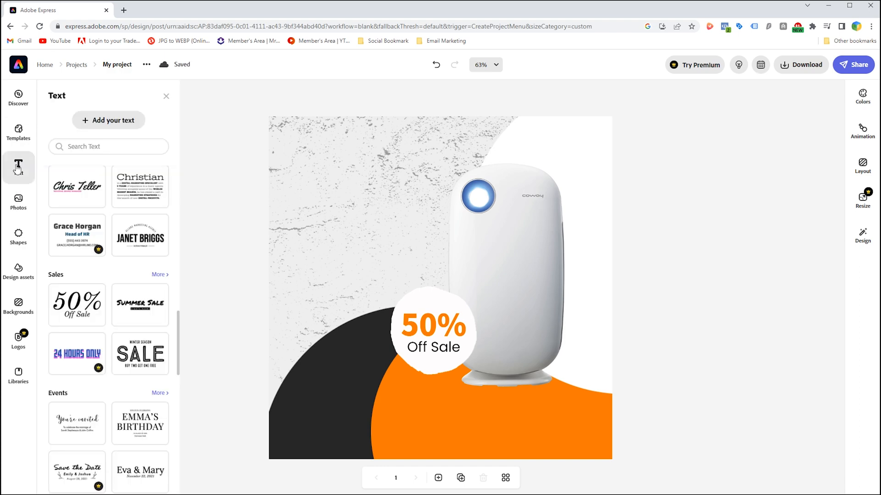
pyautogui.scroll(-3, 156, 188)
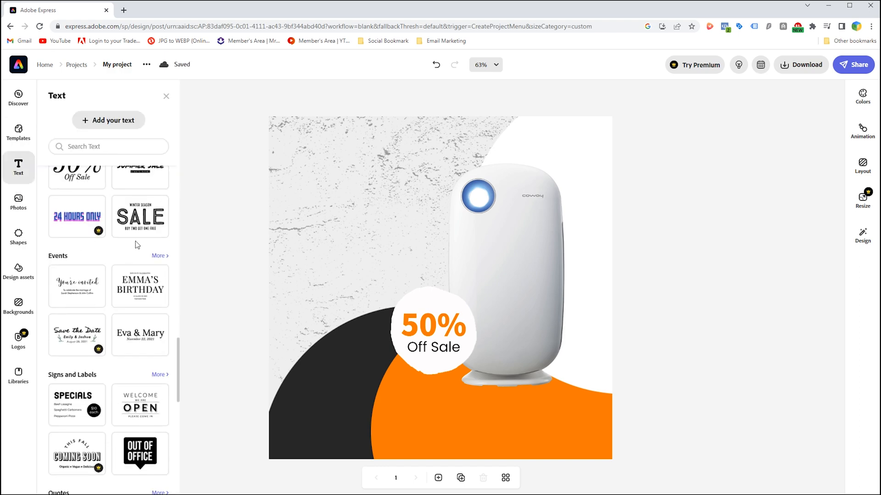
pyautogui.scroll(-10, 137, 244)
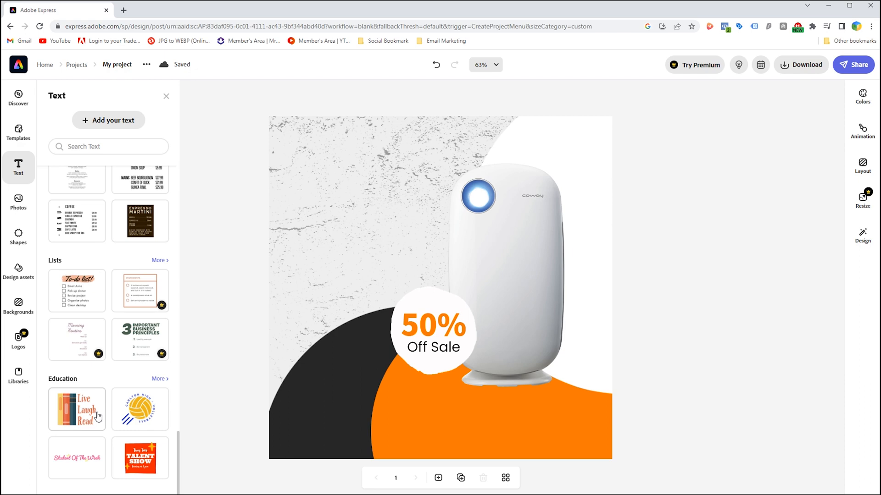
pyautogui.scroll(12, 98, 416)
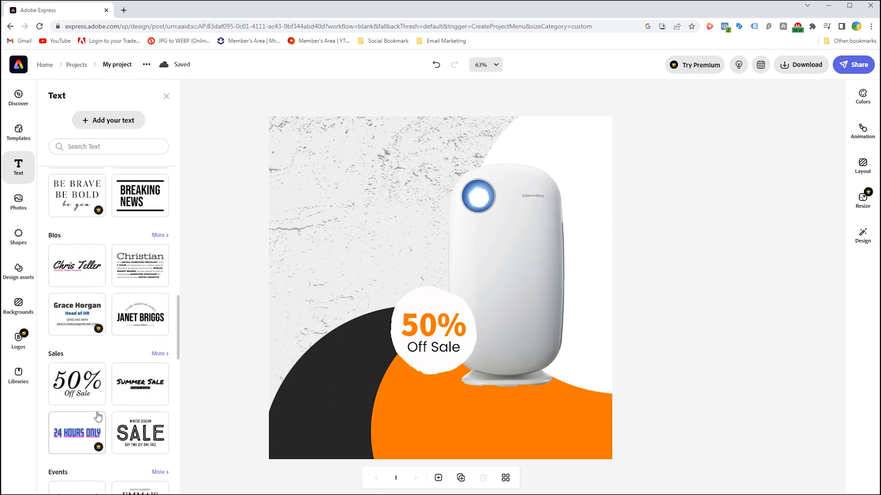
pyautogui.scroll(4, 98, 416)
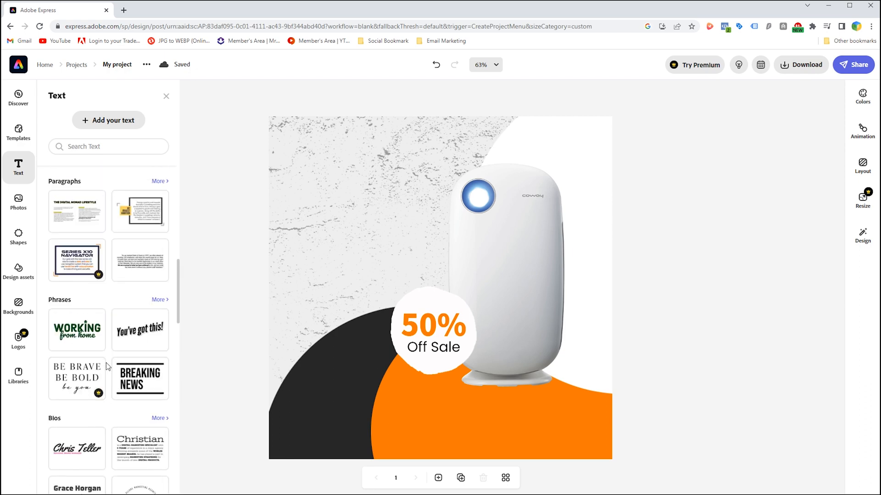
pyautogui.click(140, 330)
# Place the "You've got this!" text beside the air purifier, rotate it to horizontal and scale it down to fit the textured area.
pyautogui.moveTo(374, 160); pyautogui.dragTo(423, 200)
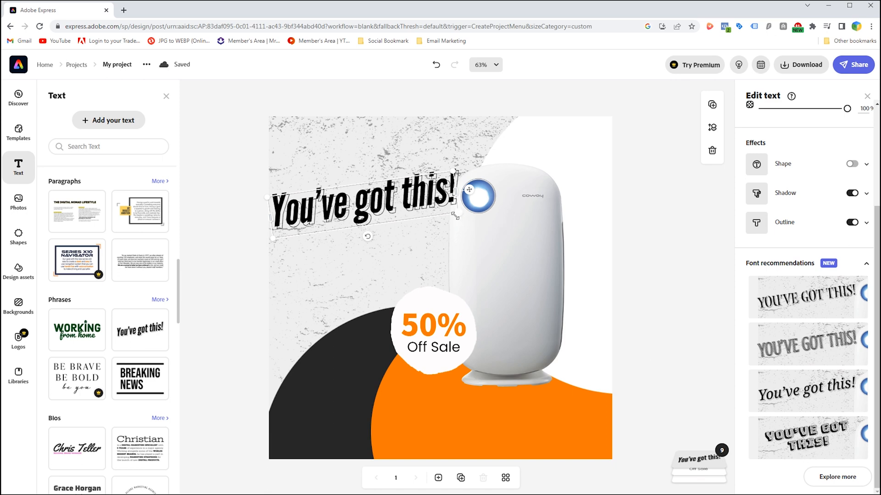
pyautogui.moveTo(368, 238); pyautogui.dragTo(360, 235)
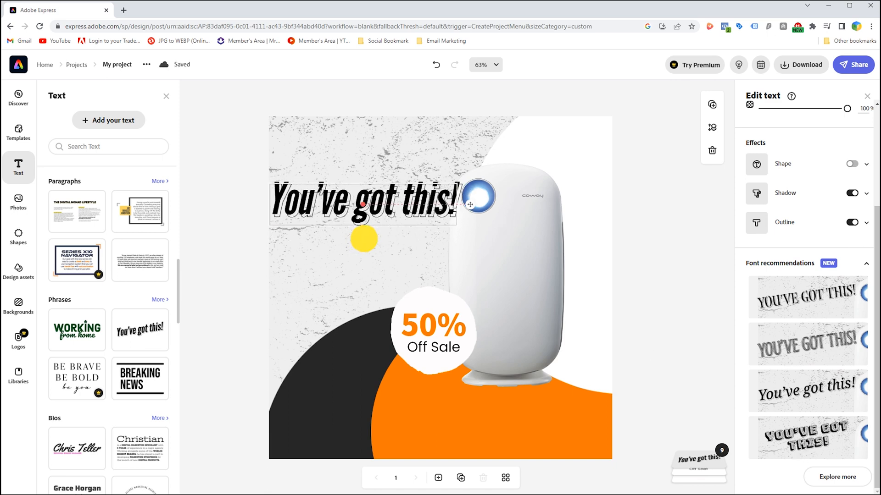
pyautogui.click(448, 230)
pyautogui.moveTo(387, 208); pyautogui.dragTo(388, 216)
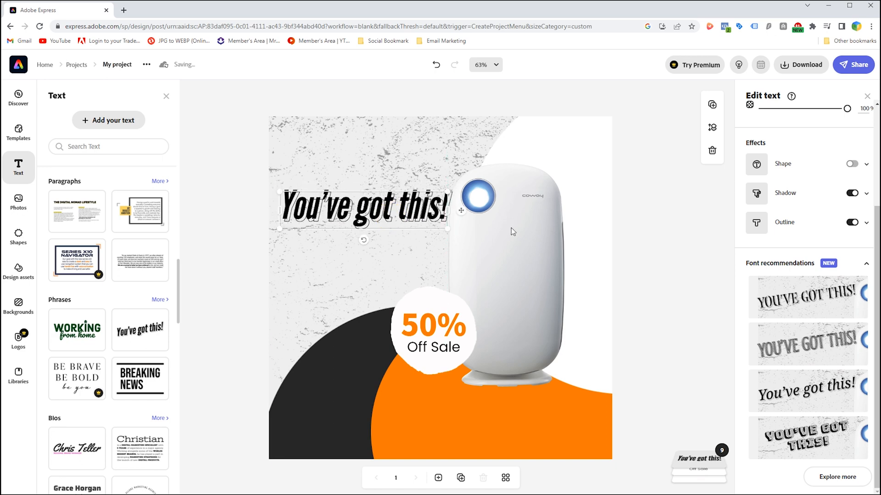
# Try the Shape effect on the "You've got this!" text and switch it off again.
pyautogui.scroll(3, 794, 179)
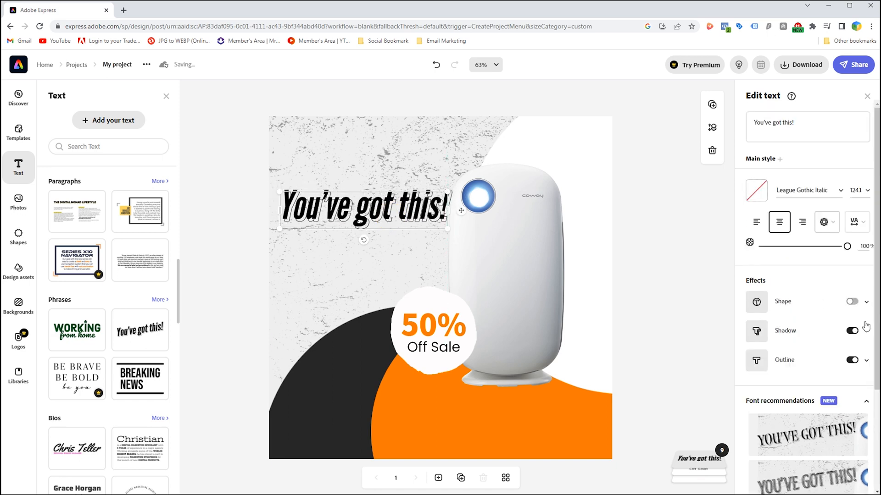
pyautogui.scroll(-3, 802, 327)
pyautogui.scroll(2, 811, 320)
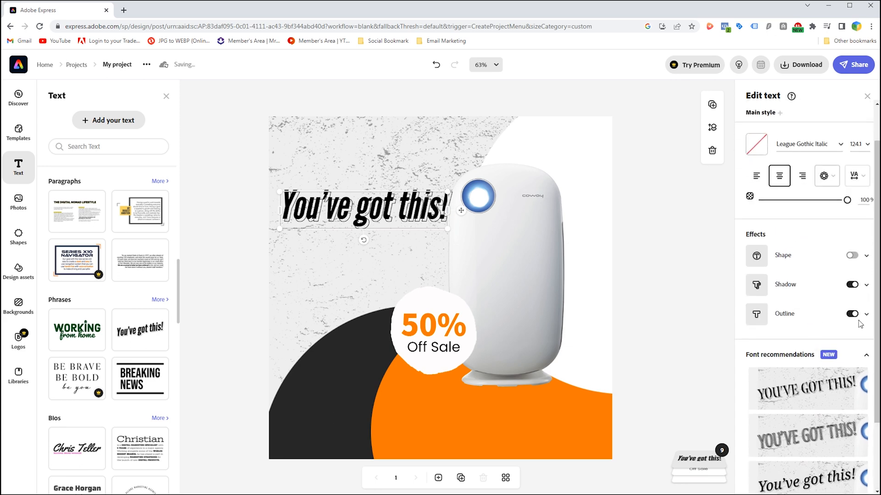
pyautogui.click(851, 256)
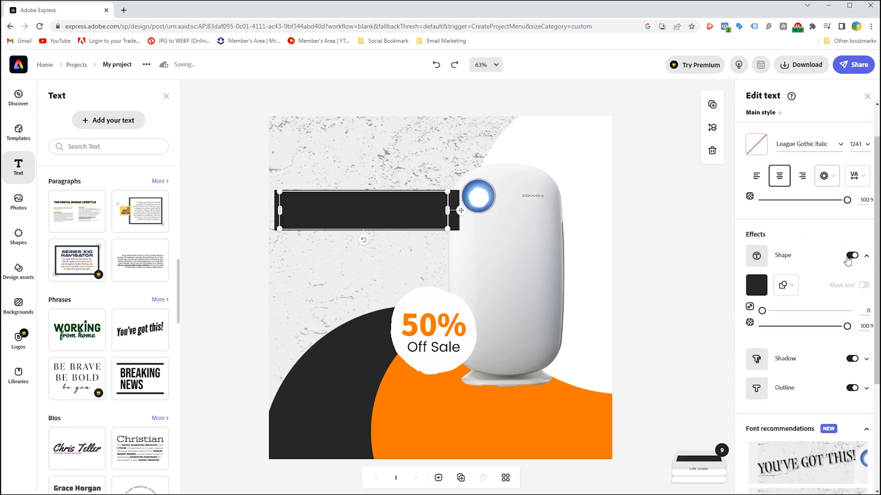
pyautogui.click(848, 257)
# Scale the "You've got this!" text down to about size 113.
pyautogui.doubleClick(311, 209)
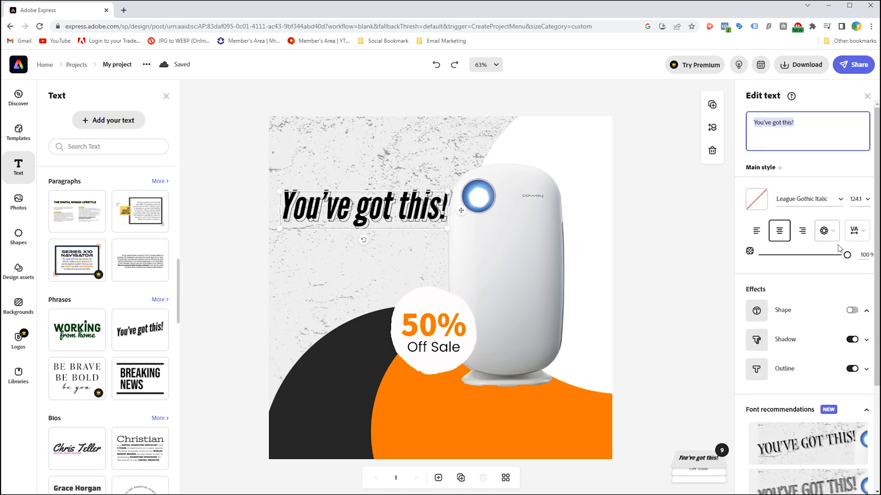
pyautogui.click(755, 208)
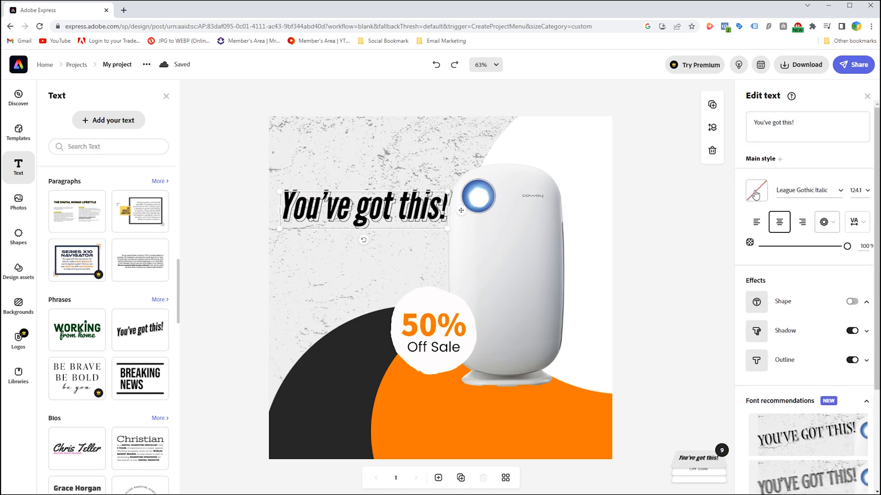
pyautogui.moveTo(446, 228); pyautogui.dragTo(432, 225)
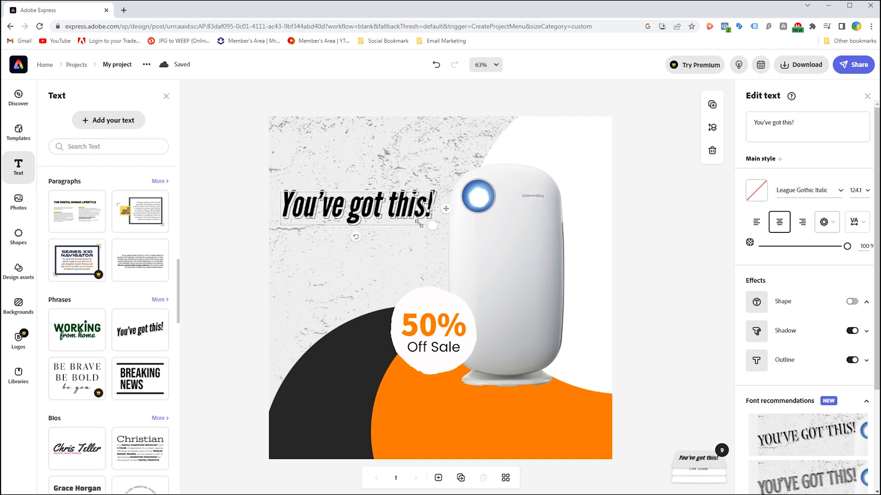
# Replace the "You've got this!" wording with "Fresh &" and "Hygienic" on two lines.
pyautogui.click(782, 138)
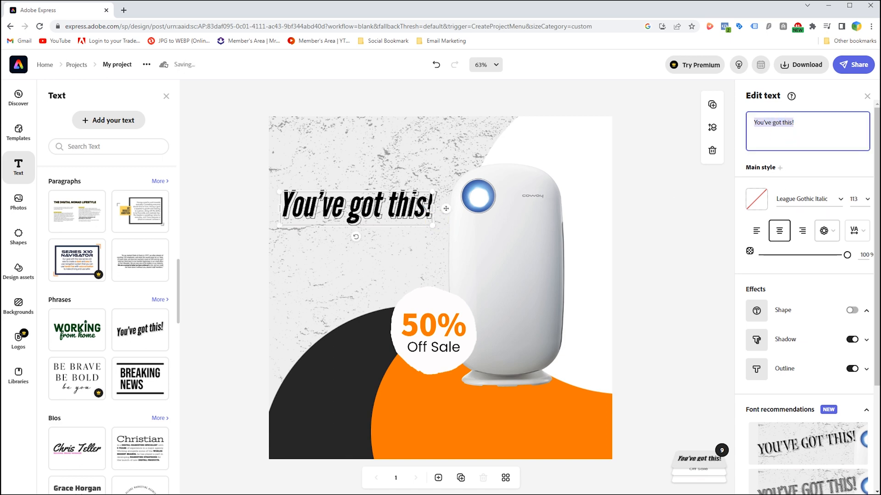
pyautogui.write('F')
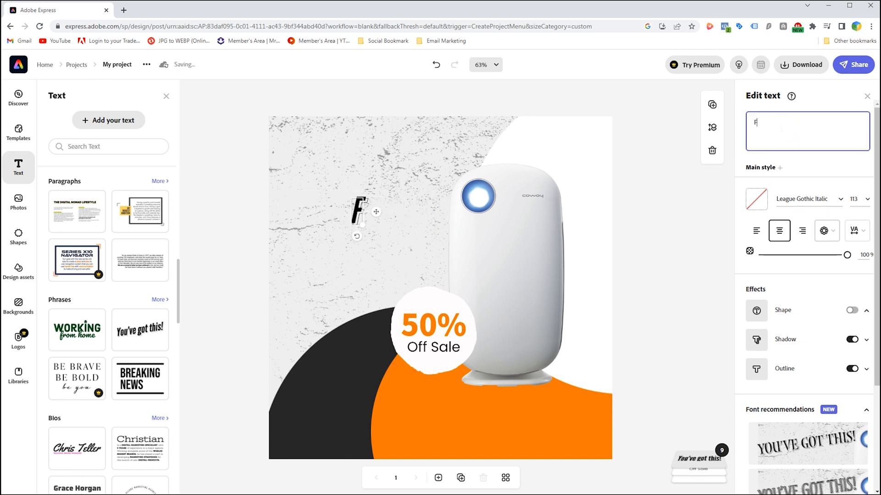
pyautogui.write('resh')
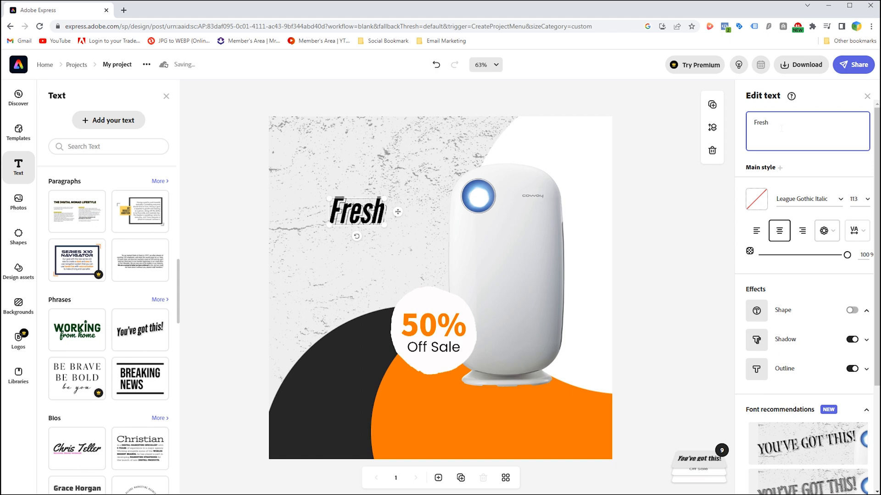
pyautogui.write(' & ')
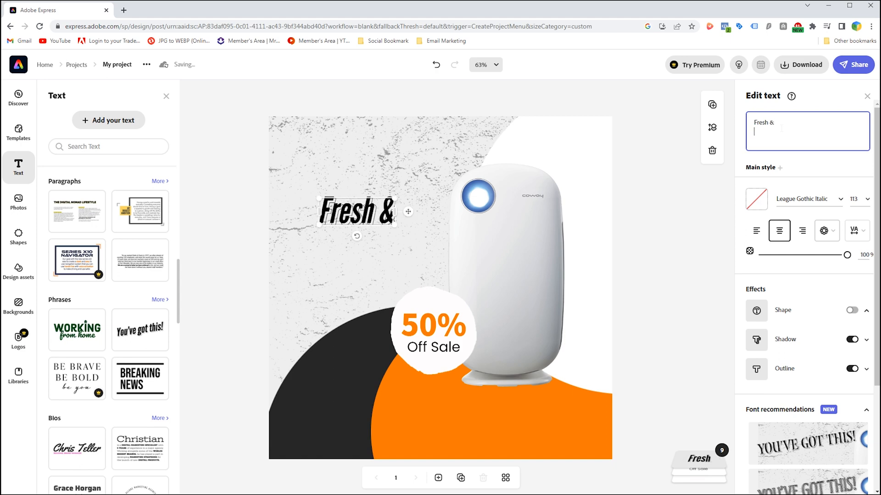
pyautogui.write('Hy')
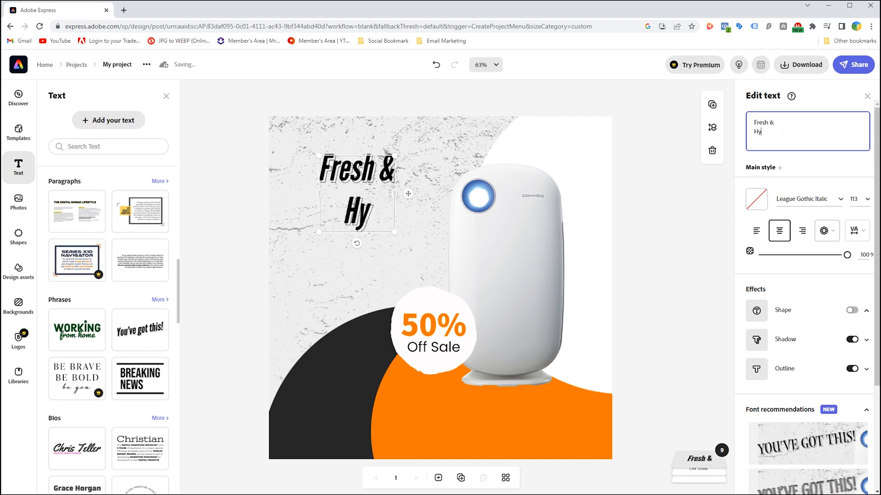
pyautogui.write('gi')
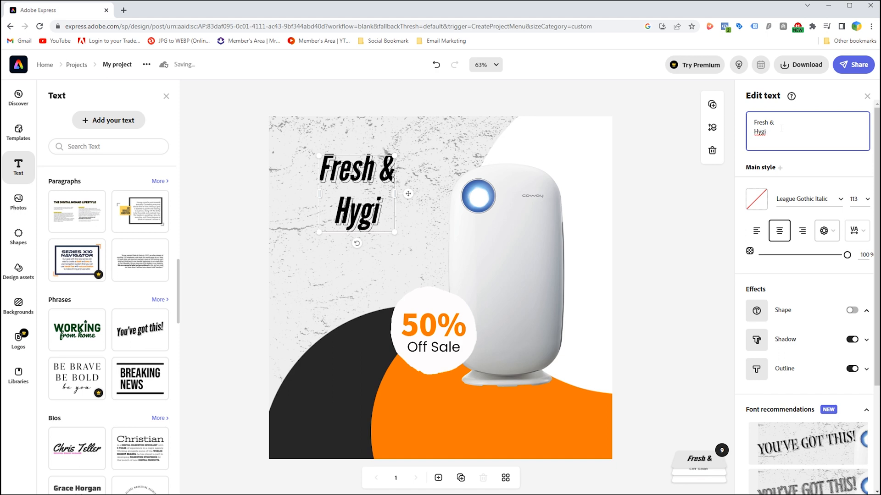
pyautogui.write('enic')
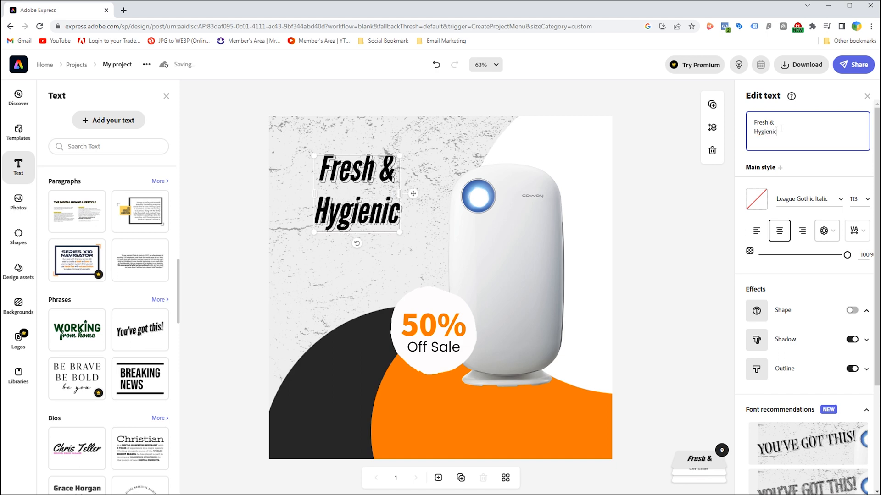
# Left-align the "Fresh & Hygienic" headline and reposition it near the page's left edge, enlarged to about size 131.7.
pyautogui.click(321, 187)
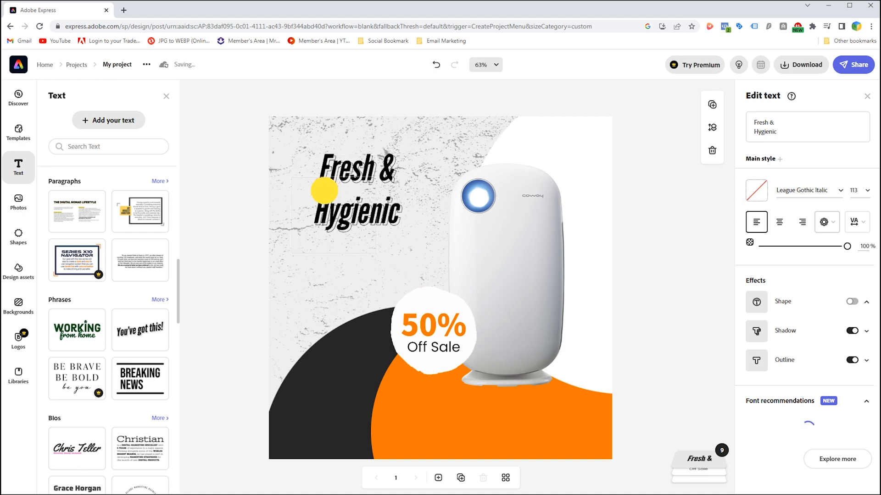
pyautogui.click(342, 209)
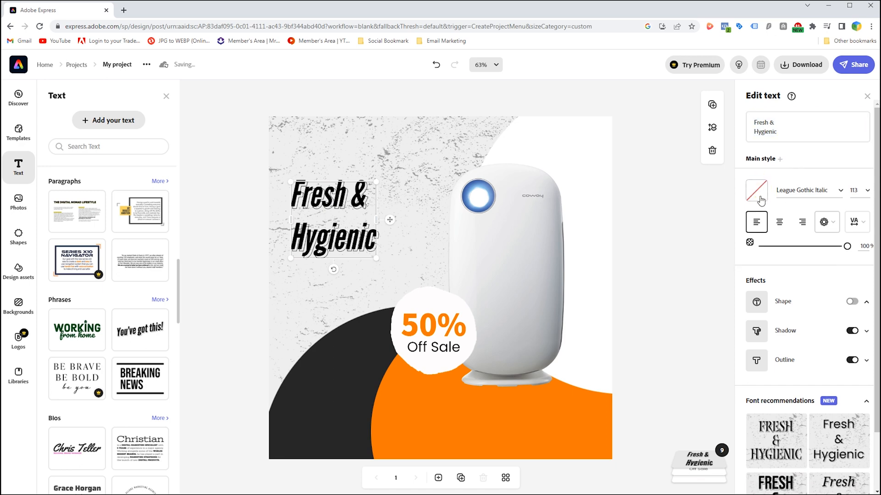
pyautogui.click(833, 223)
pyautogui.click(834, 226)
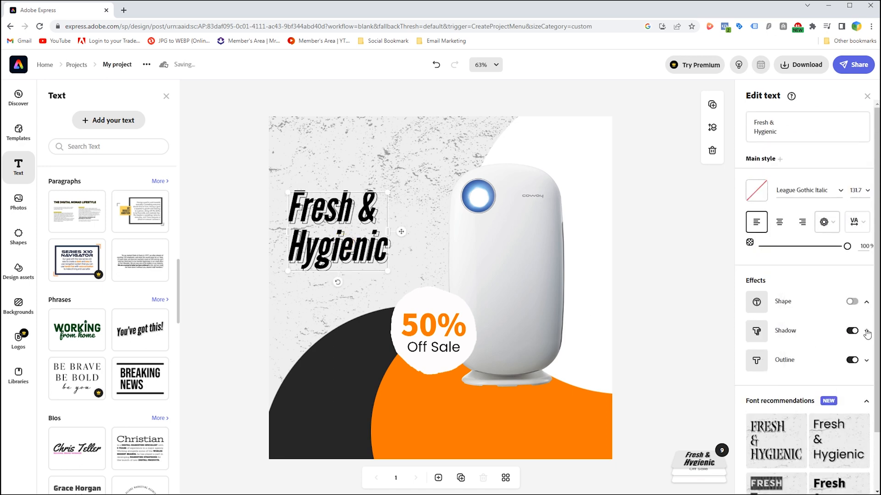
# Try orange and then dark gray #262626 as the shadow color of the "Fresh & Hygienic" headline.
pyautogui.click(867, 331)
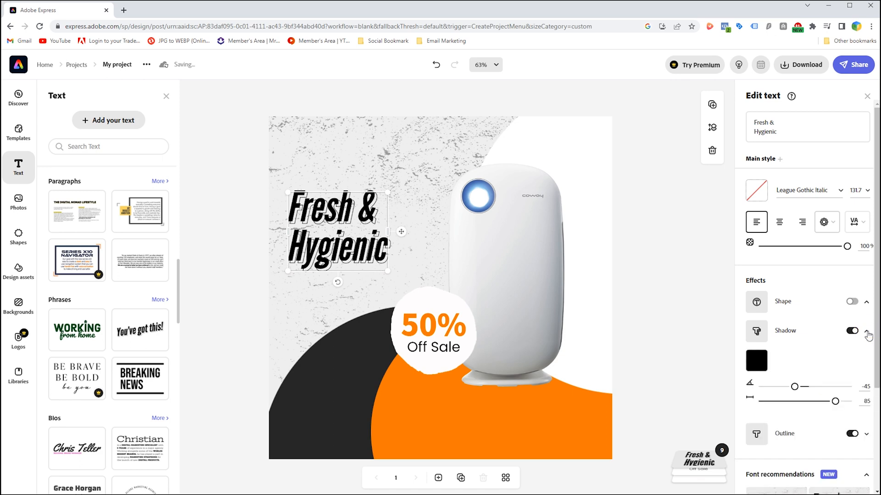
pyautogui.click(866, 333)
pyautogui.click(867, 360)
pyautogui.click(867, 361)
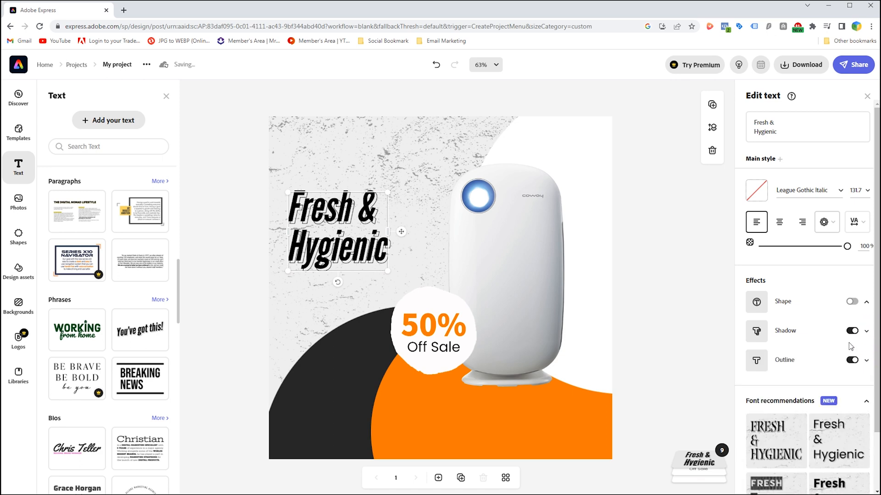
pyautogui.click(866, 331)
pyautogui.click(756, 361)
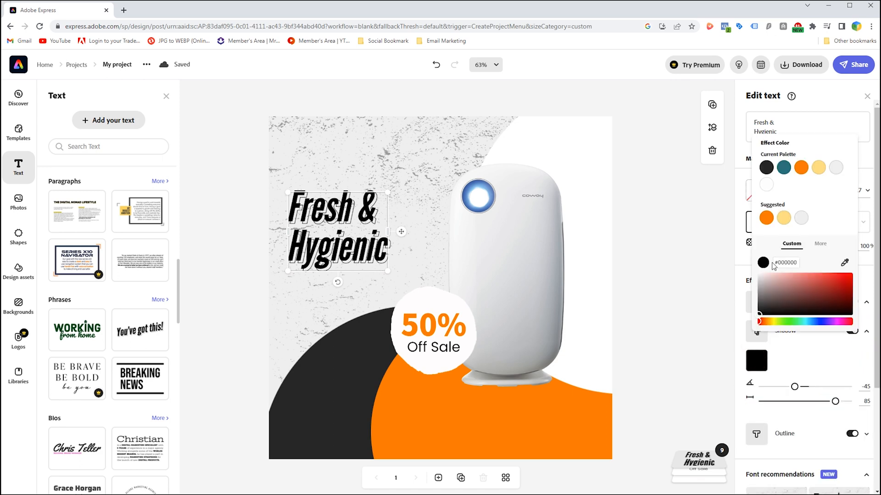
pyautogui.click(765, 219)
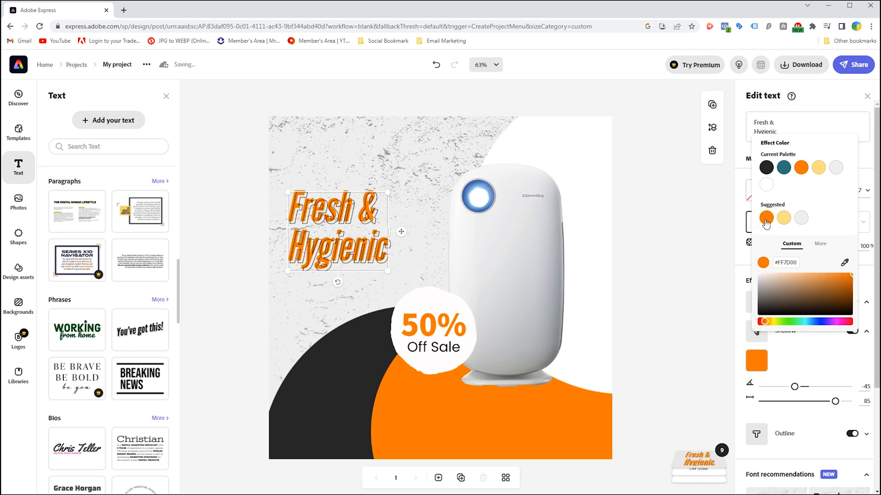
pyautogui.click(766, 168)
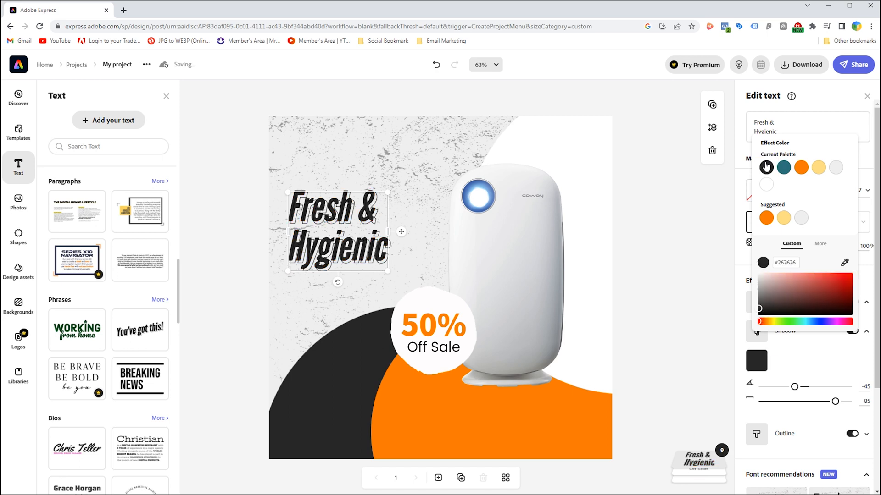
pyautogui.click(816, 366)
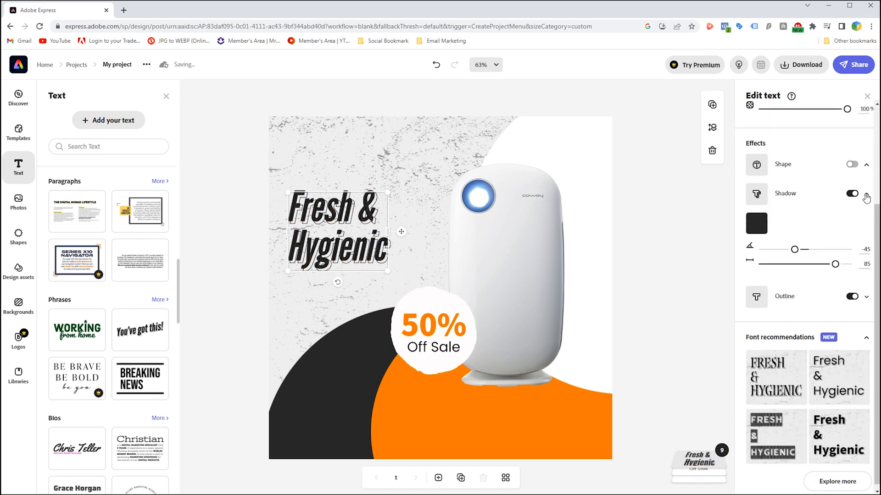
pyautogui.click(865, 197)
# Set the outline color of the "Fresh & Hygienic" headline to orange (#FF7D00).
pyautogui.click(865, 296)
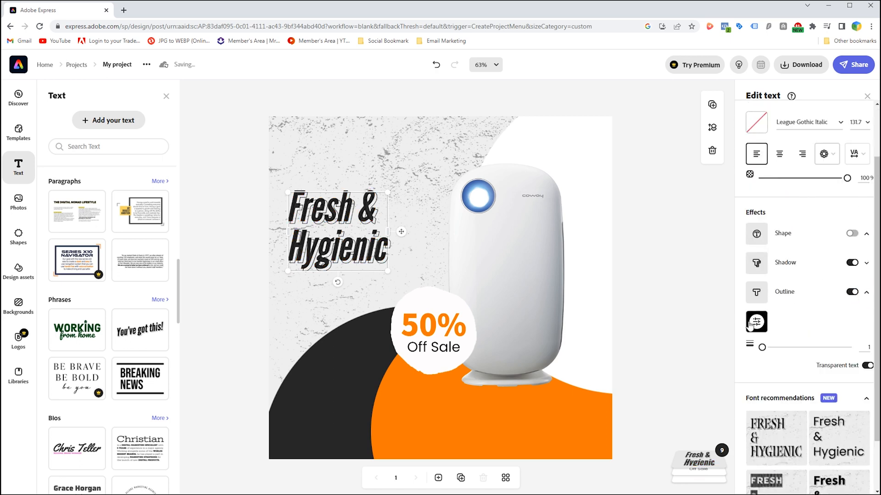
pyautogui.click(755, 322)
pyautogui.click(785, 179)
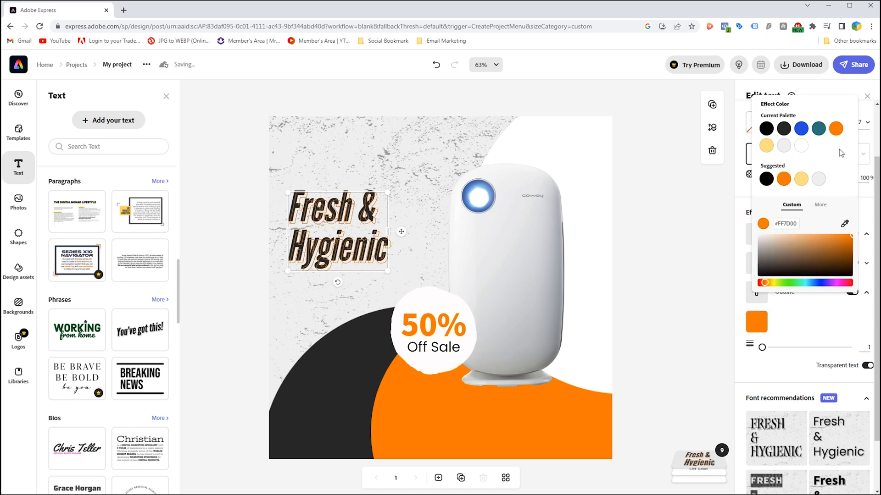
pyautogui.click(747, 236)
# Set the shadow color of the "Fresh & Hygienic" headline to orange (#FF7D00) and deselect the text.
pyautogui.click(865, 264)
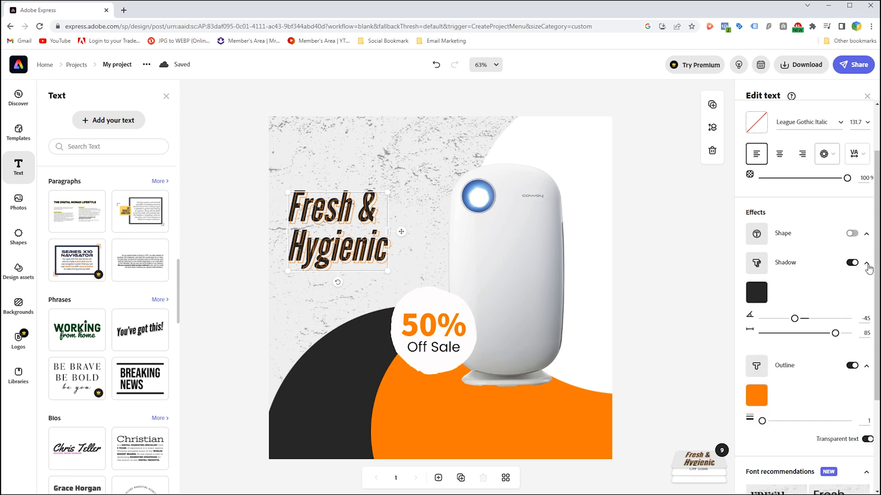
pyautogui.click(758, 293)
pyautogui.click(784, 150)
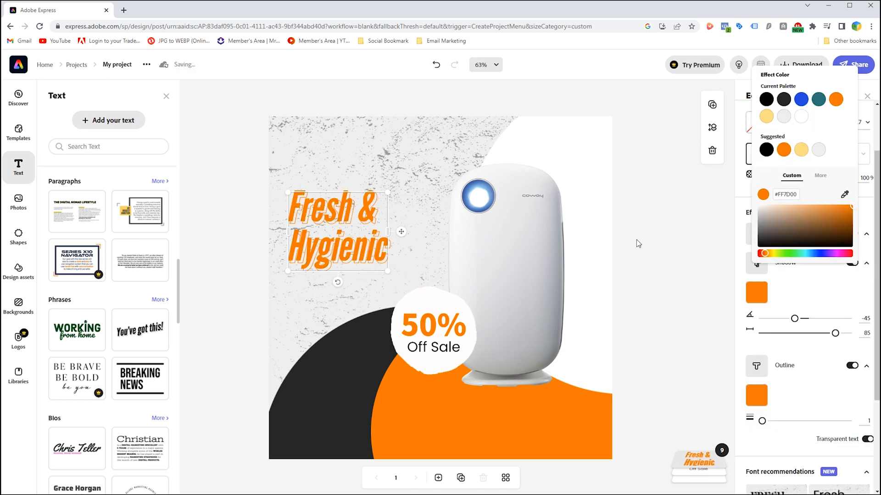
pyautogui.click(662, 228)
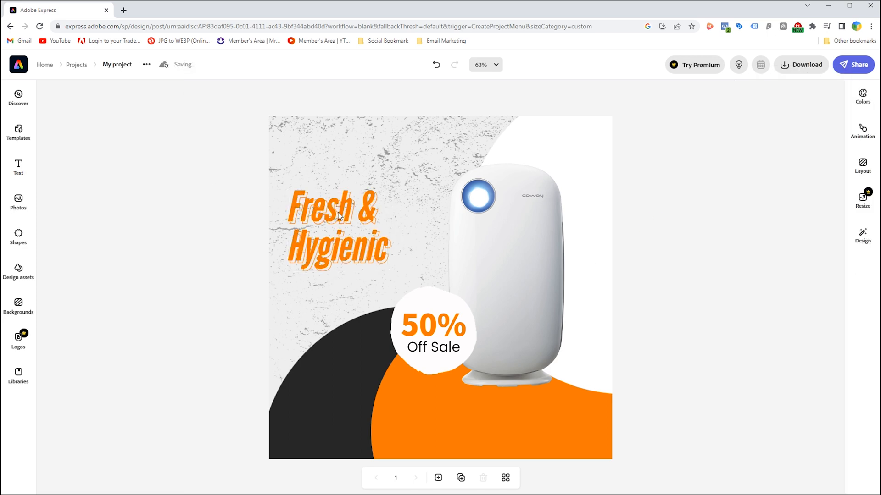
# Add the text "Make Your Home" on one line at about size 43.6, directly above the "Fresh & Hygienic" headline.
pyautogui.write('tMake Your Home')
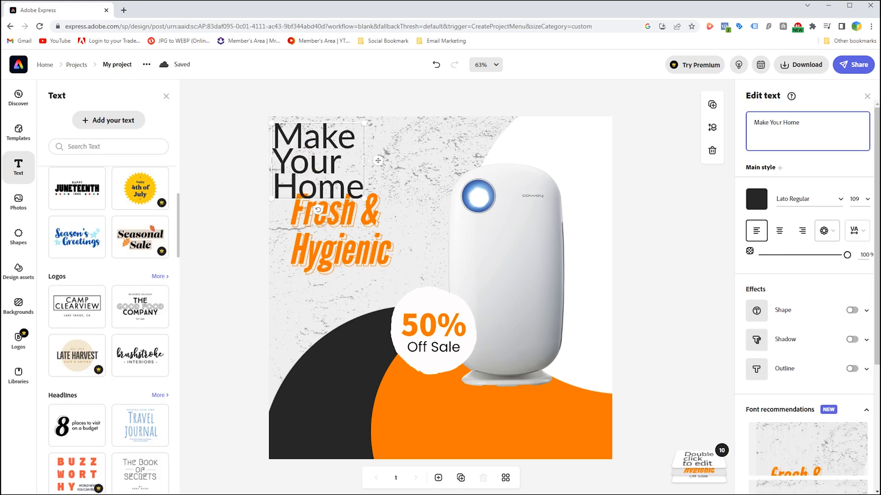
pyautogui.click(866, 200)
pyautogui.click(854, 224)
pyautogui.moveTo(364, 199); pyautogui.dragTo(409, 157)
pyautogui.moveTo(351, 158); pyautogui.dragTo(351, 179)
# Set the font of the "Make Your Home" text to Lato Bold and nudge it slightly closer to the headline.
pyautogui.click(839, 190)
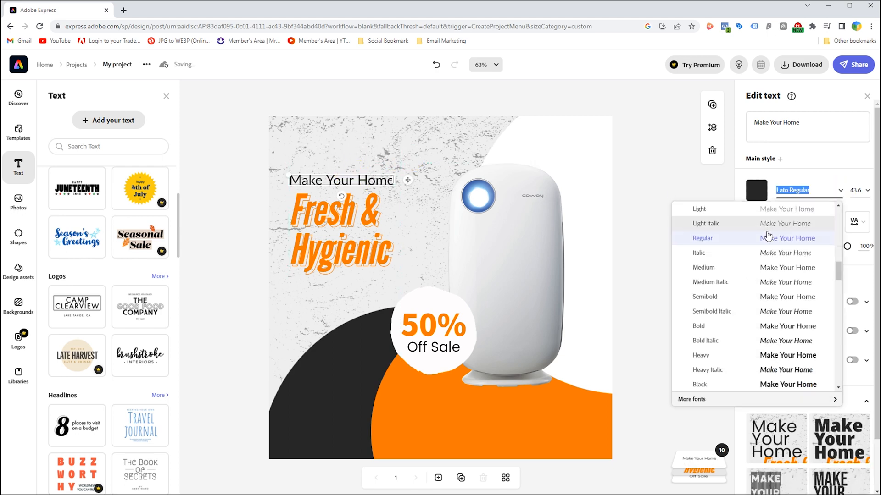
pyautogui.click(710, 269)
pyautogui.click(807, 191)
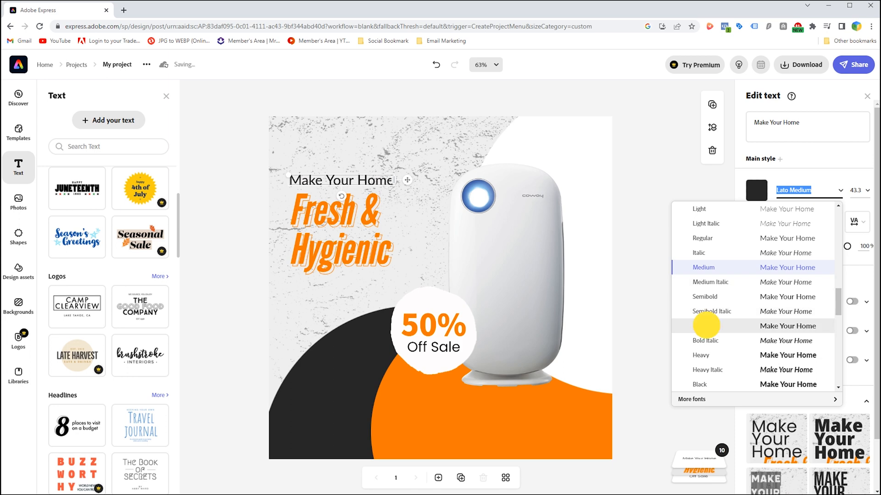
pyautogui.click(701, 326)
pyautogui.moveTo(362, 185); pyautogui.dragTo(365, 182)
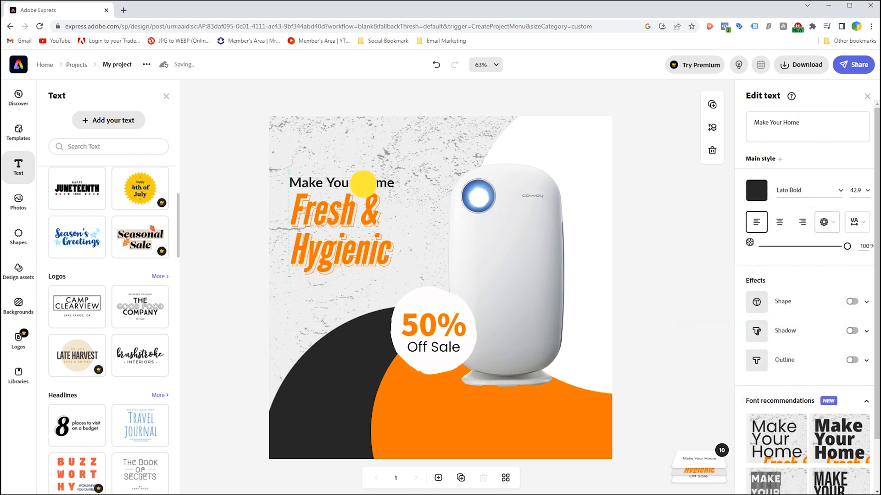
# Duplicate the "Make Your Home" text near the page's top edge and change the copy's wording to "FRESH AIR".
pyautogui.moveTo(329, 185); pyautogui.dragTo(349, 147)
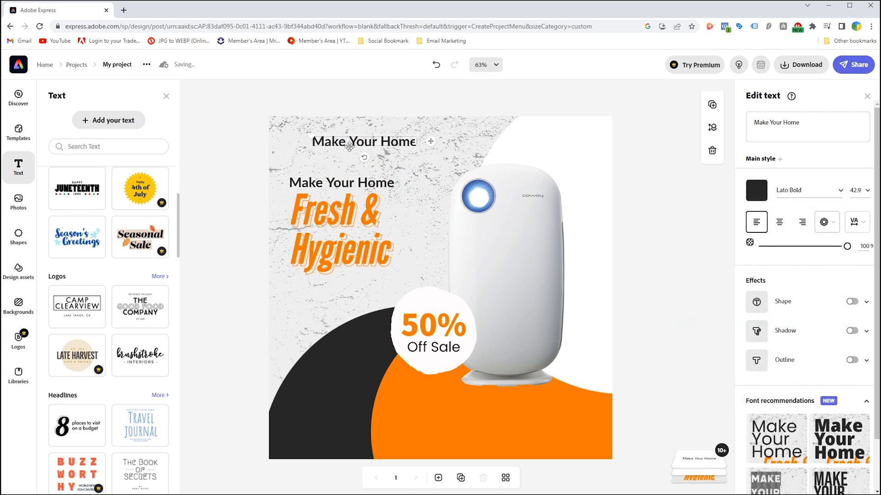
pyautogui.tripleClick(803, 124)
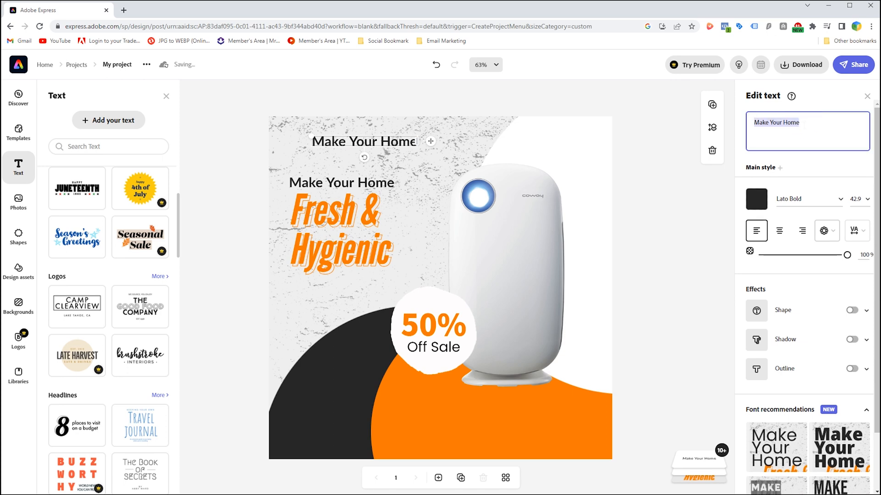
pyautogui.write('FRESH')
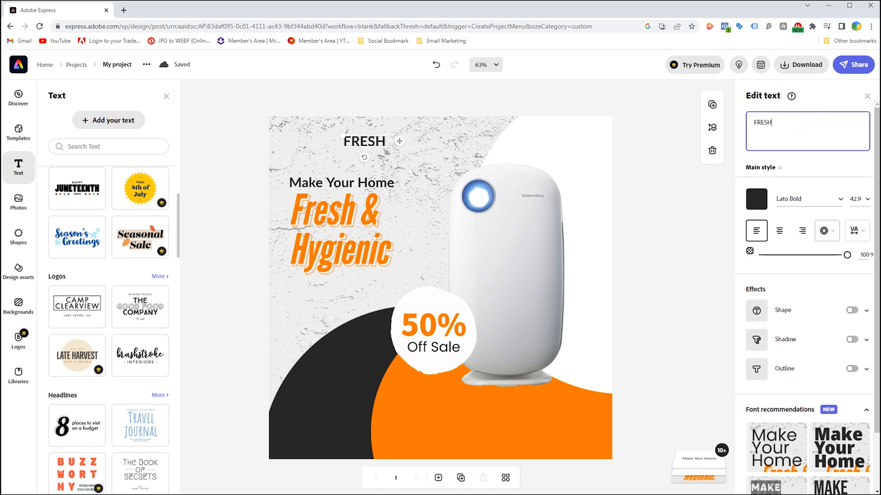
pyautogui.write(' AIR')
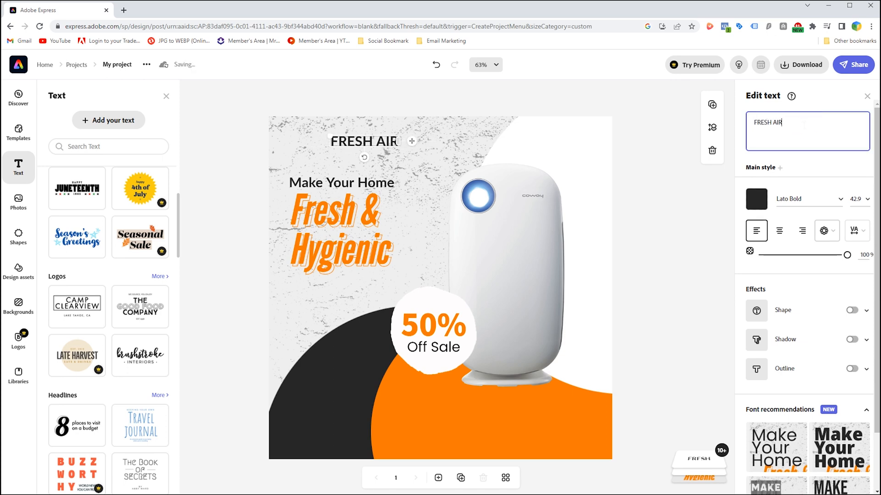
# Set the "FRESH AIR" text size to 30 and move it toward the page's upper-left corner.
pyautogui.click(853, 199)
pyautogui.write('20')
pyautogui.press('Return')
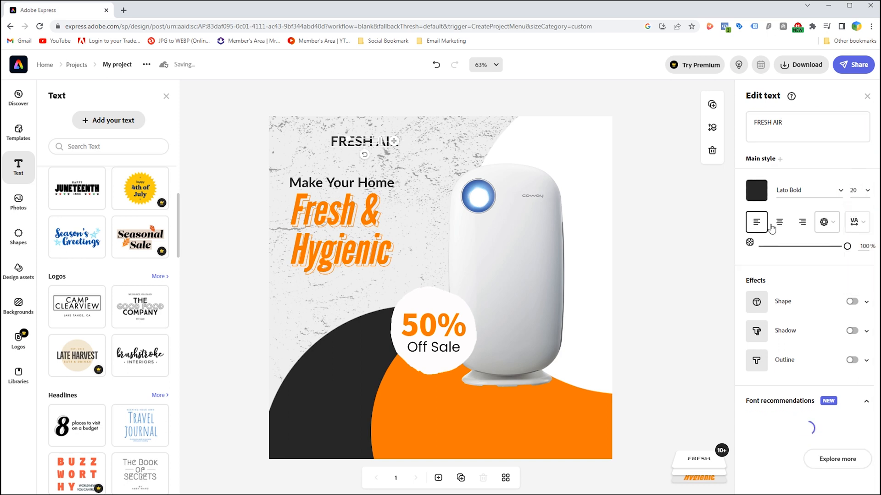
pyautogui.click(854, 190)
pyautogui.write('30')
pyautogui.press('Return')
pyautogui.moveTo(346, 141); pyautogui.dragTo(310, 139)
# Add the Facebook icon image, shrink it and place it in the white circle above the air purifier.
pyautogui.moveTo(25, 19); pyautogui.dragTo(221, 129)
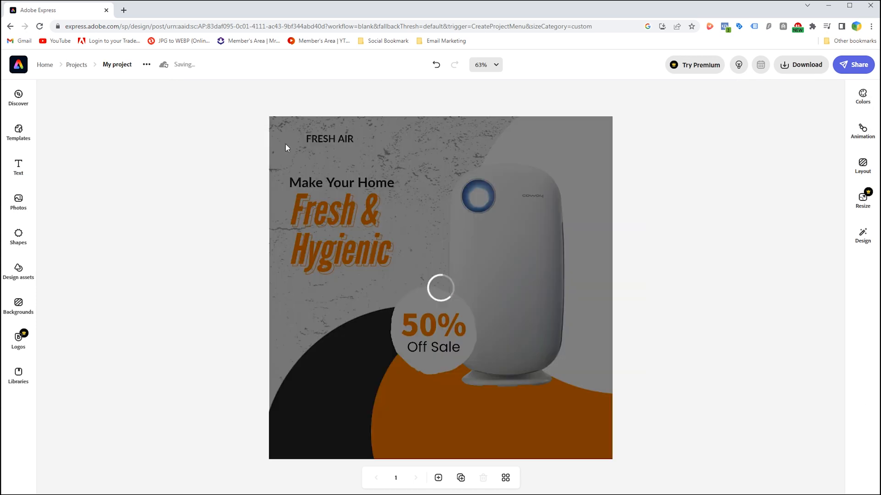
pyautogui.moveTo(340, 341); pyautogui.dragTo(329, 256)
pyautogui.moveTo(371, 278); pyautogui.dragTo(536, 138)
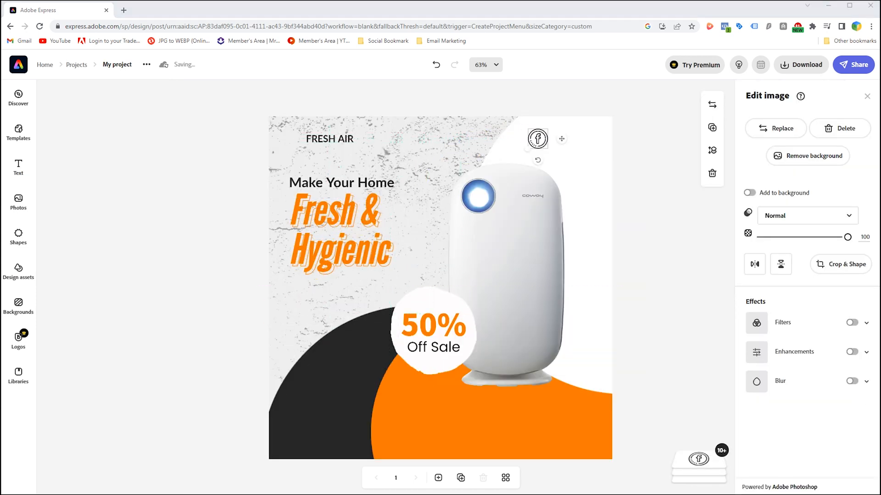
# Add the air conditioner icon image, shrink it and place it near the page's upper-left corner beside "FRESH AIR".
pyautogui.moveTo(133, 154); pyautogui.dragTo(169, 174)
pyautogui.moveTo(352, 299); pyautogui.dragTo(414, 177)
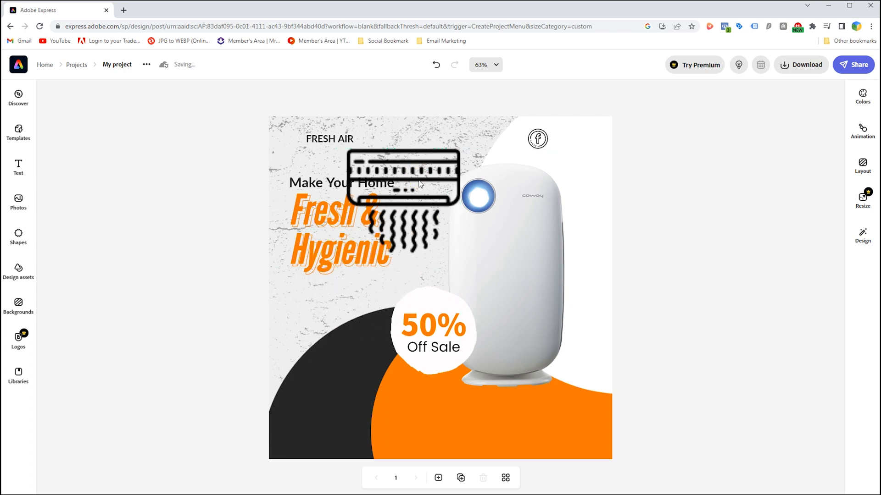
pyautogui.moveTo(460, 254); pyautogui.dragTo(388, 169)
pyautogui.moveTo(367, 165); pyautogui.dragTo(312, 147)
# Apply a Duotone filter with orange (#FF7D00) shadows to the air conditioner icon and arrange "FRESH AIR" just right of it.
pyautogui.click(851, 323)
pyautogui.click(751, 427)
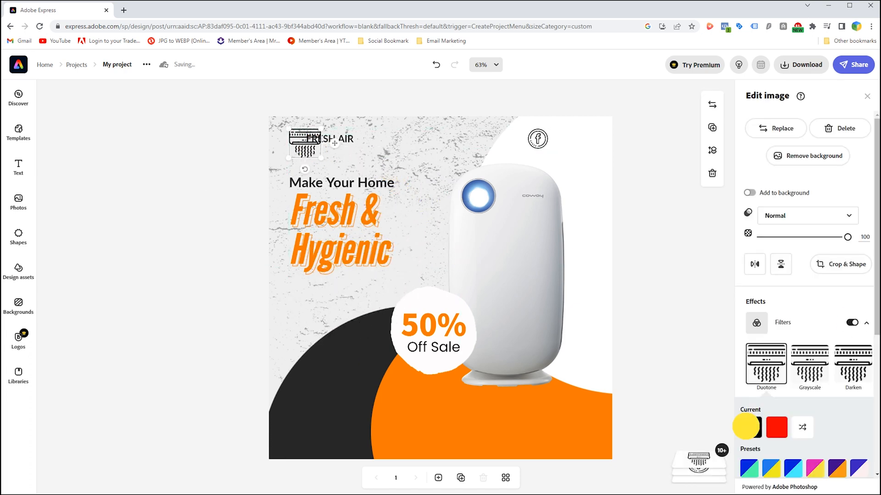
pyautogui.click(831, 270)
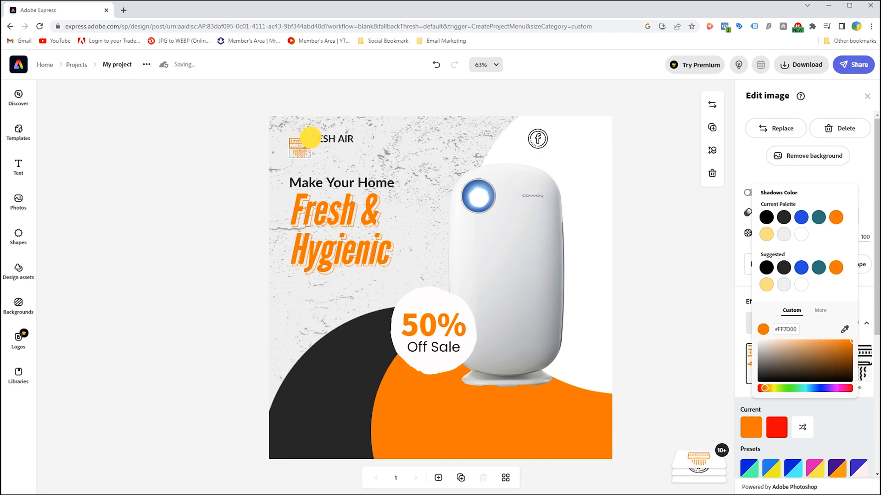
pyautogui.click(310, 138)
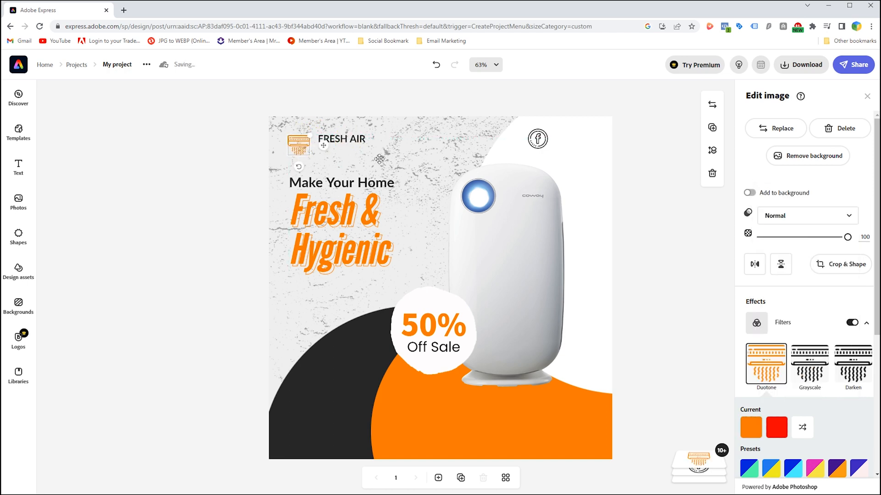
pyautogui.click(360, 139)
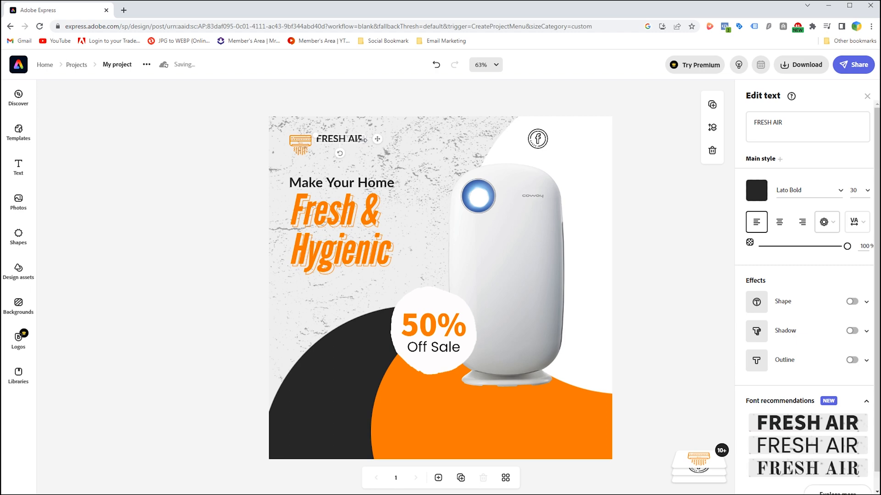
# Duplicate the "FRESH AIR" text directly below itself and change the copy's wording to "Tagline Here".
pyautogui.moveTo(352, 139); pyautogui.dragTo(352, 152)
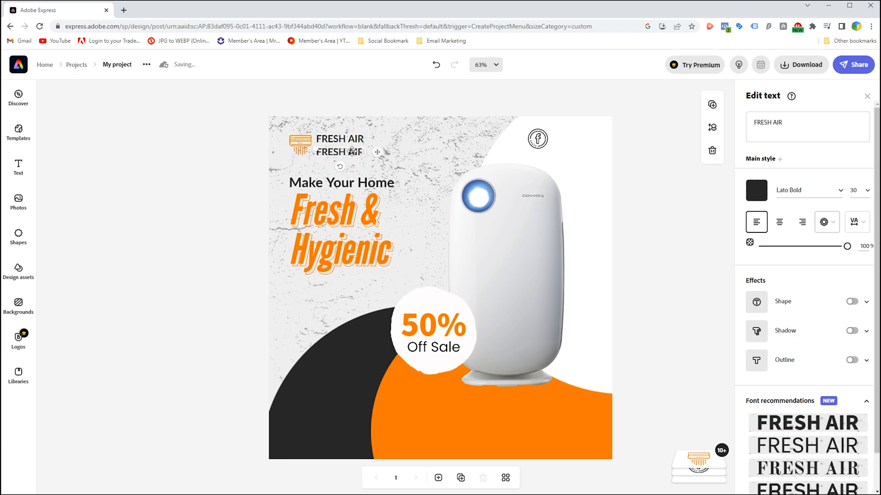
pyautogui.click(793, 121)
pyautogui.hotkey('ctrl', 'a')
pyautogui.write('Tag')
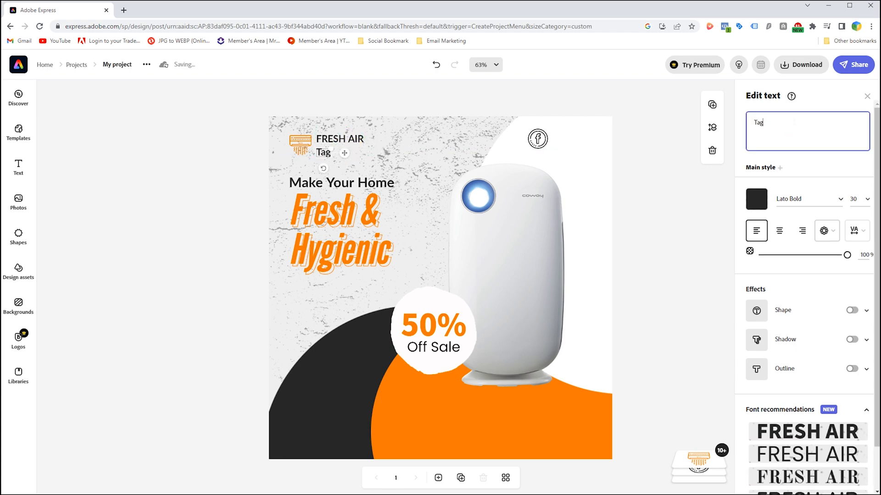
pyautogui.write('line Here')
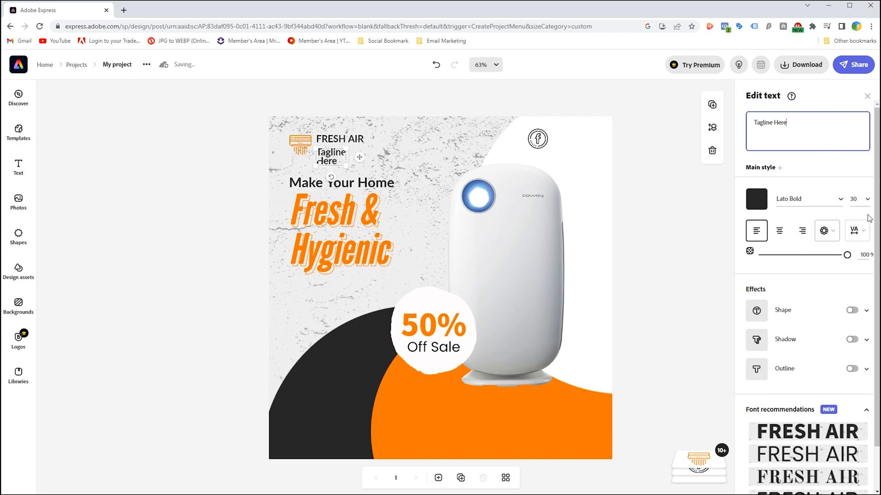
# Set the "Tagline Here" text size to 20, fit it on one line aligned under "FRESH AIR", and deselect it.
pyautogui.click(854, 200)
pyautogui.write('20')
pyautogui.press('Return')
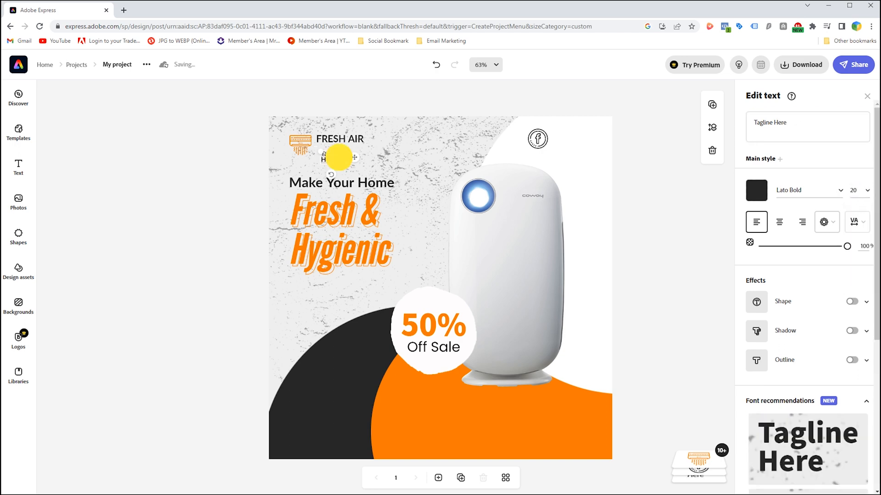
pyautogui.moveTo(328, 152)
pyautogui.mouseDown()
pyautogui.moveTo(340, 152)
pyautogui.moveTo(317, 147)
pyautogui.mouseUp()
pyautogui.click(377, 122)
pyautogui.click(643, 159)
# Lower the Facebook icon slightly and add a Pinterest icon of matching size directly to its right.
pyautogui.click(535, 137)
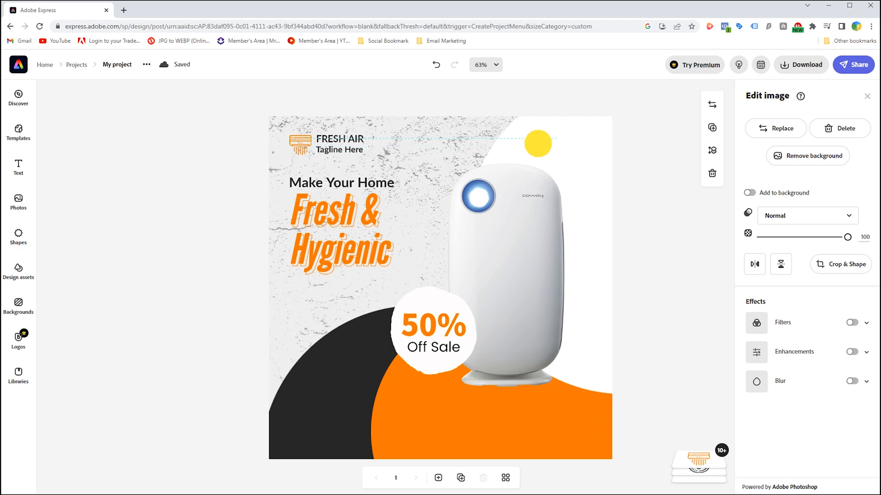
pyautogui.moveTo(537, 146); pyautogui.dragTo(538, 143)
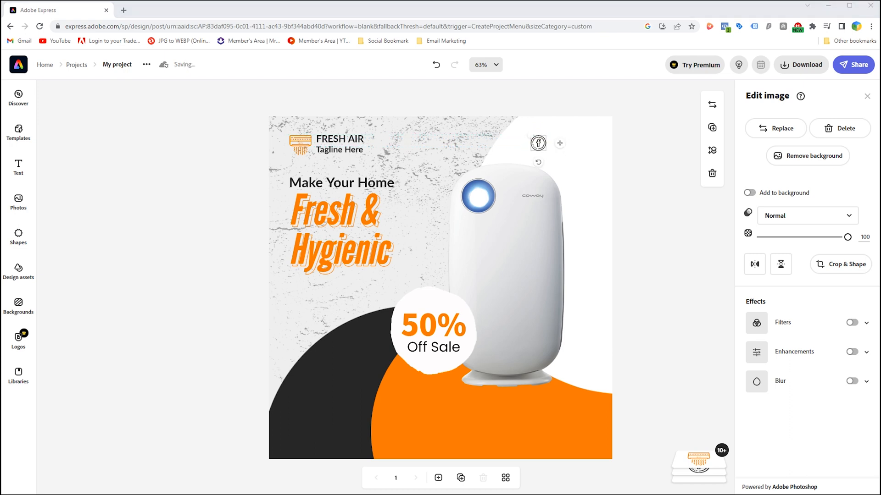
pyautogui.click(583, 182)
pyautogui.hotkey('ctrl', 'v')
pyautogui.moveTo(366, 309); pyautogui.dragTo(433, 240)
pyautogui.moveTo(373, 289); pyautogui.dragTo(501, 201)
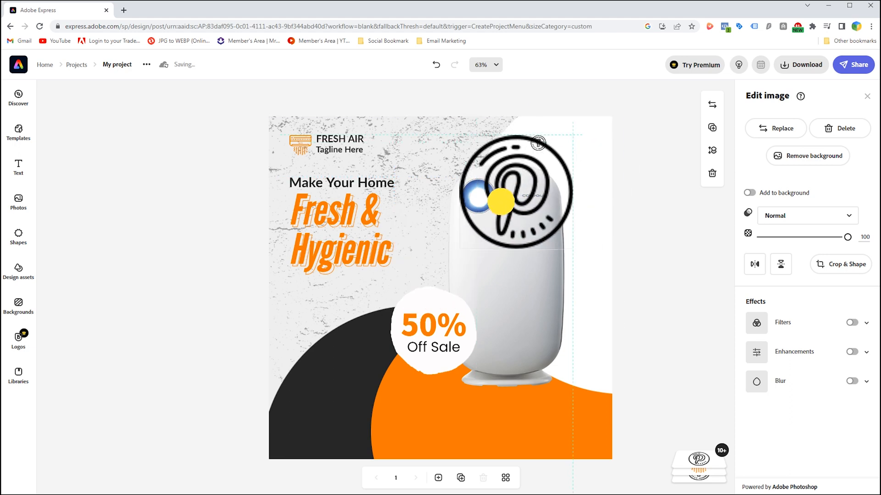
pyautogui.moveTo(460, 248); pyautogui.dragTo(567, 145)
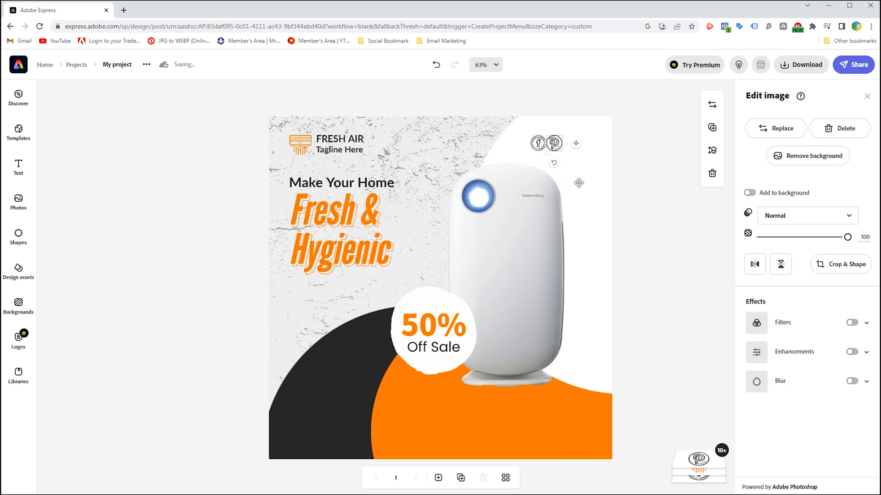
# Space the Pinterest icon from the Facebook icon and add a small Twitter icon to the right of both.
pyautogui.hotkey('alt', 'Tab')
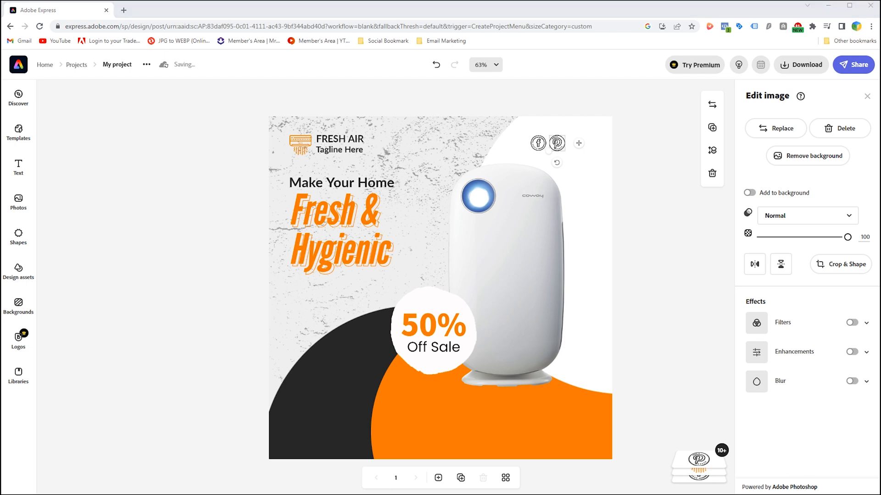
pyautogui.click(299, 306)
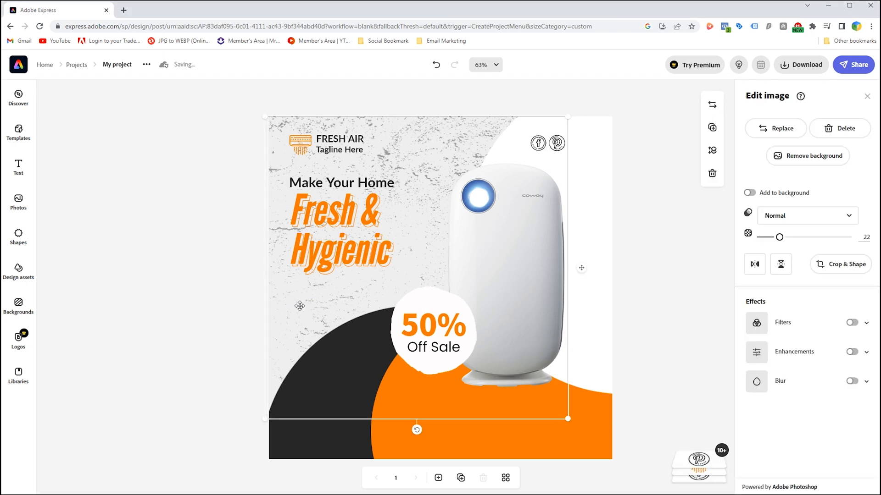
pyautogui.click(364, 347)
pyautogui.click(322, 336)
pyautogui.moveTo(304, 354); pyautogui.dragTo(568, 202)
pyautogui.moveTo(545, 250); pyautogui.dragTo(585, 182)
pyautogui.moveTo(605, 166); pyautogui.dragTo(573, 162)
pyautogui.moveTo(628, 196); pyautogui.dragTo(591, 157)
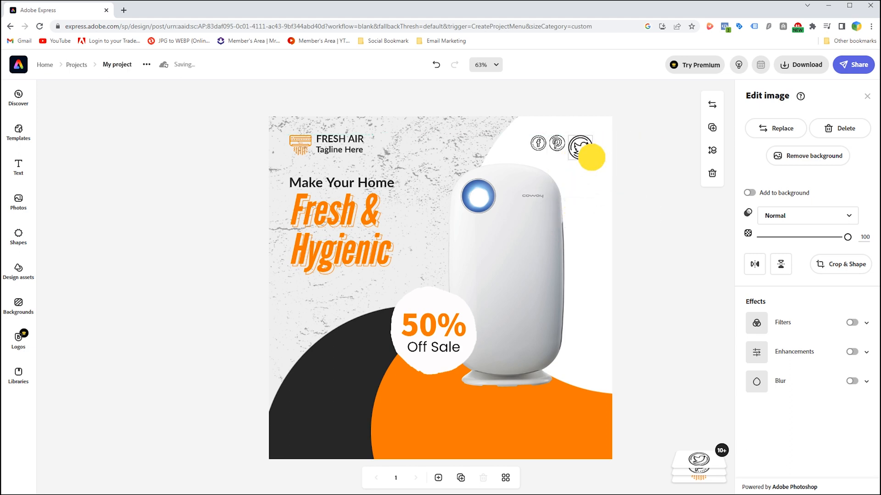
# Move the Facebook, Pinterest and Twitter icons slightly to the right as an evenly spaced row and deselect them.
pyautogui.click(599, 200)
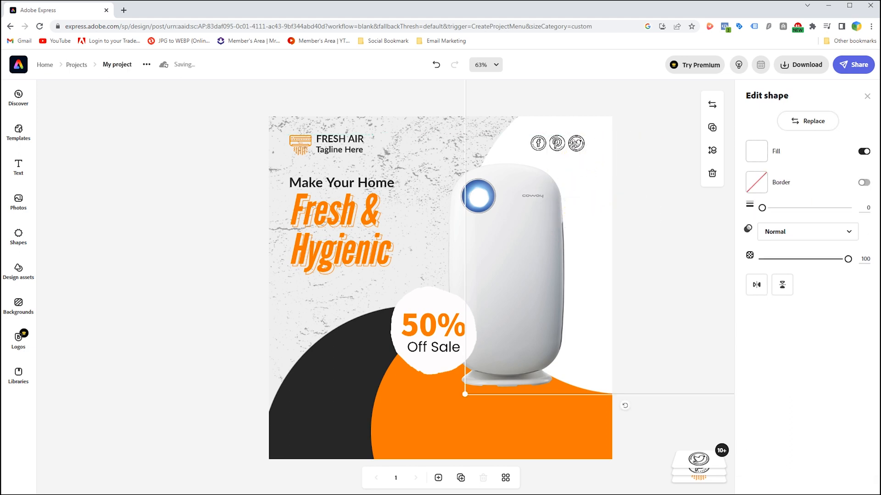
pyautogui.click(575, 145)
pyautogui.keyDown('shift'); pyautogui.click(556, 145); pyautogui.keyUp('shift')
pyautogui.keyDown('shift'); pyautogui.click(538, 145); pyautogui.keyUp('shift')
pyautogui.moveTo(539, 145); pyautogui.dragTo(549, 145)
pyautogui.click(550, 143)
pyautogui.click(563, 156)
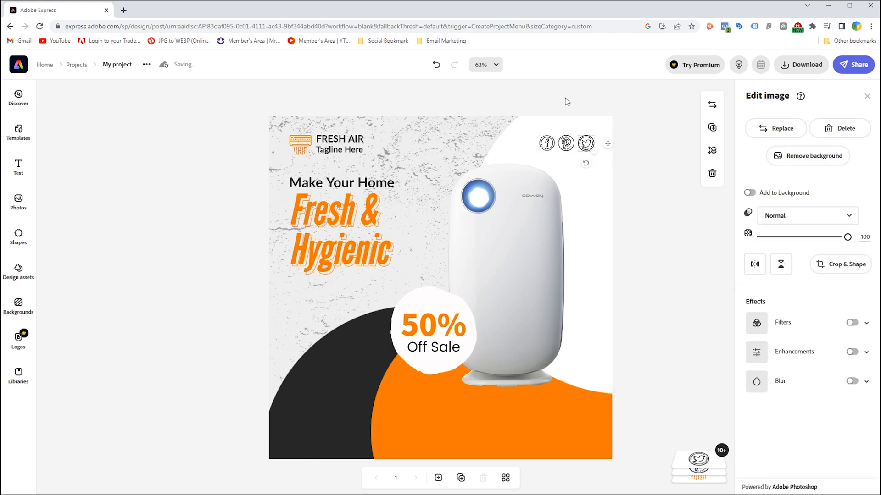
pyautogui.click(568, 101)
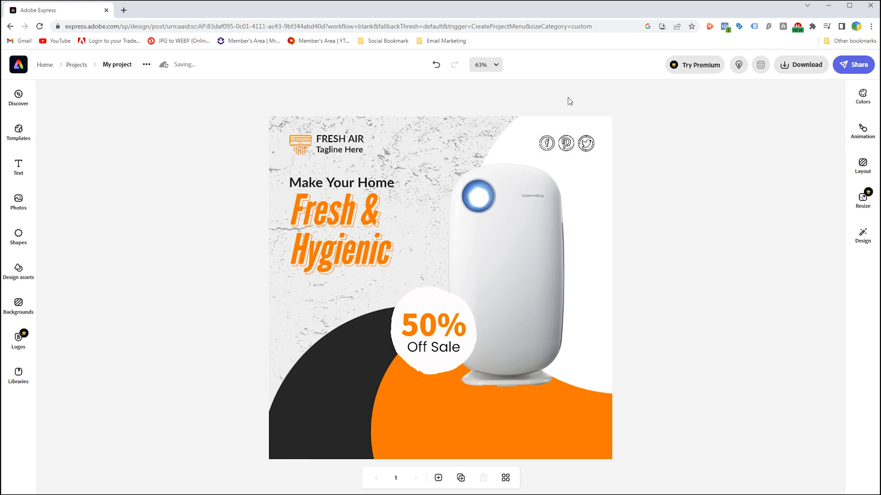
# Scale down the "Fresh & Hygienic" headline slightly and deselect it.
pyautogui.click(333, 265)
pyautogui.moveTo(391, 274); pyautogui.dragTo(376, 255)
pyautogui.click(231, 280)
# Duplicate the "Make Your Home" text below the "Fresh & Hygienic" headline and set the copy's font to Lato Regular.
pyautogui.click(335, 185)
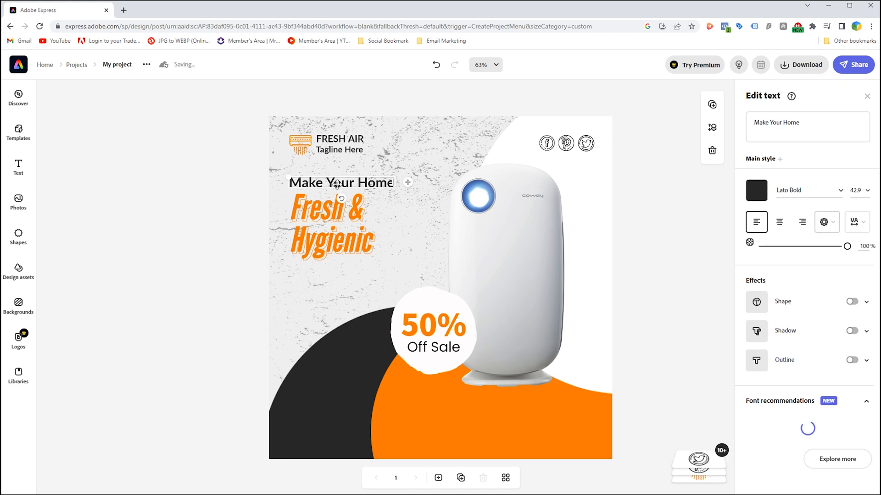
pyautogui.moveTo(340, 180); pyautogui.dragTo(339, 275)
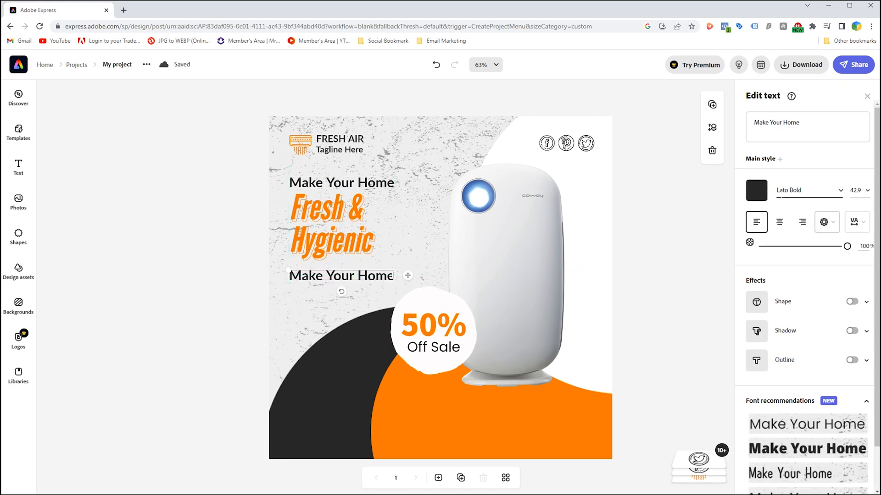
pyautogui.click(842, 195)
pyautogui.click(688, 246)
pyautogui.scroll(-2, 713, 342)
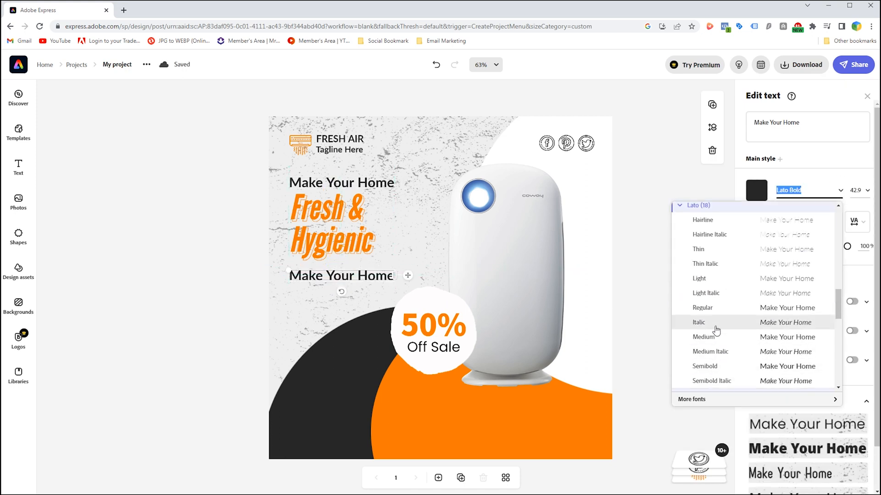
pyautogui.click(714, 307)
# Set the text size of the "Make Your Home" copy below the headline to 20.
pyautogui.click(868, 195)
pyautogui.write('15')
pyautogui.press('Return')
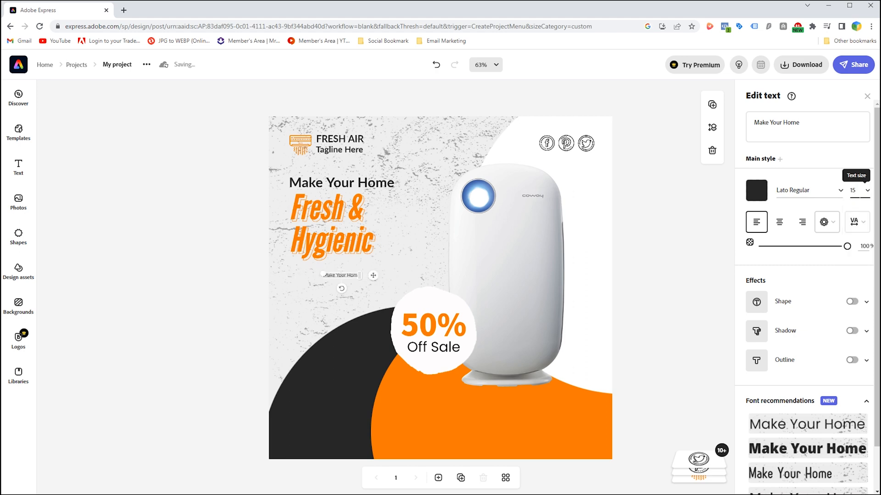
pyautogui.click(867, 195)
pyautogui.write('20')
pyautogui.press('Return')
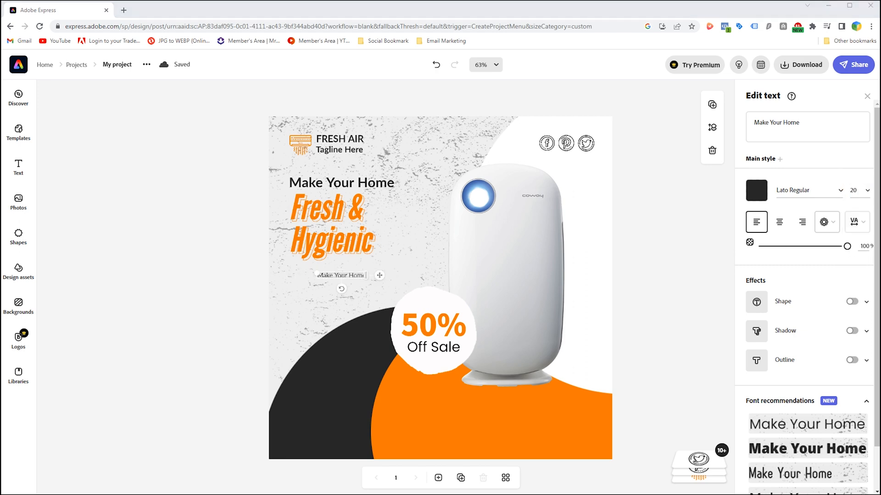
# Replace the small copy's text with the Lorem Ipsum paragraph, widen it to three lines and left-align it below the headline.
pyautogui.click(355, 274)
pyautogui.hotkey('ctrl', 'a')
pyautogui.write("Lorem Ipsum is simply dummy text of the printing and typesetting industry. Lorem Ipsum has been the industry's standard dummy")
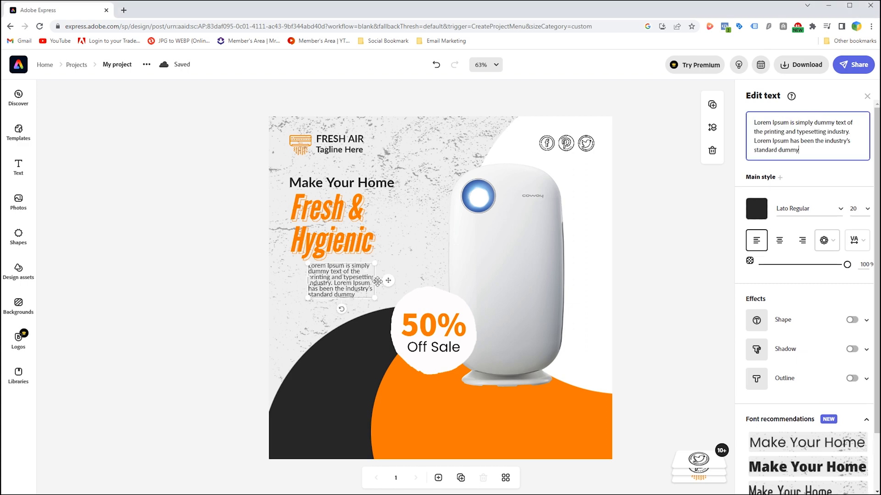
pyautogui.moveTo(375, 279); pyautogui.dragTo(335, 277)
pyautogui.moveTo(403, 277); pyautogui.dragTo(427, 275)
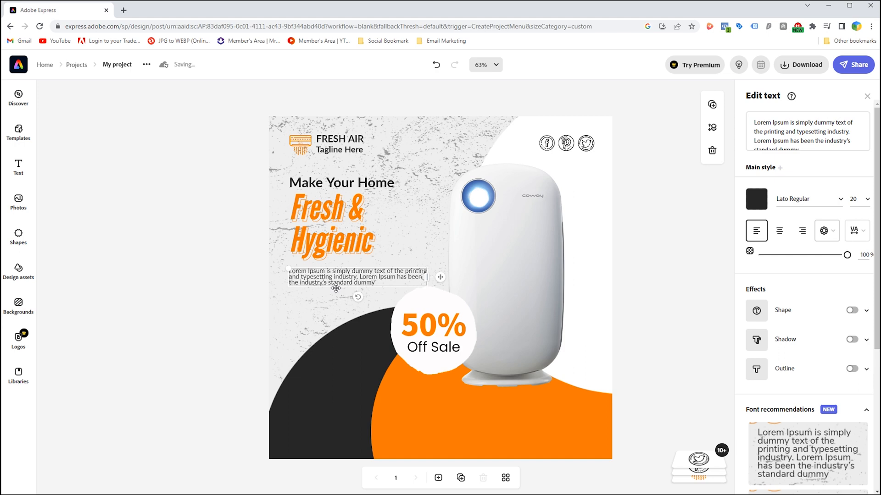
pyautogui.click(286, 325)
pyautogui.moveTo(332, 281); pyautogui.dragTo(323, 273)
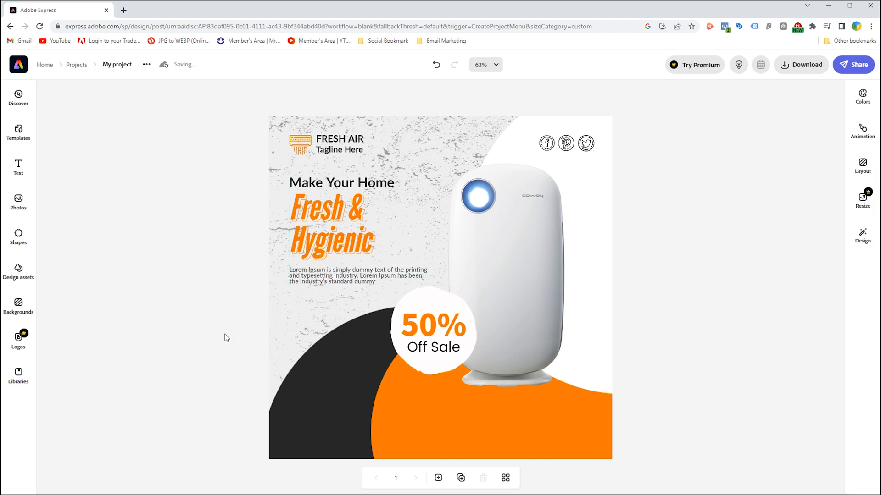
# Add a solid rounded rectangle from the basic shapes and resize it into a small orange button on the dark circle.
pyautogui.click(19, 234)
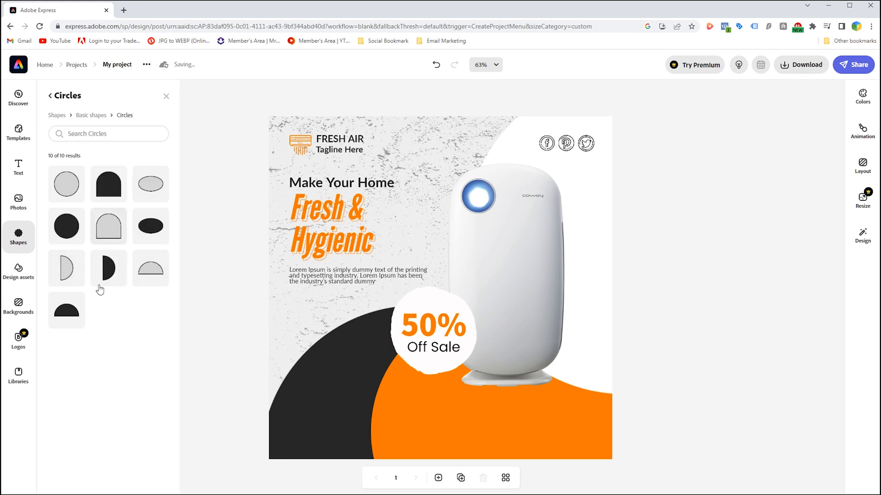
pyautogui.click(56, 115)
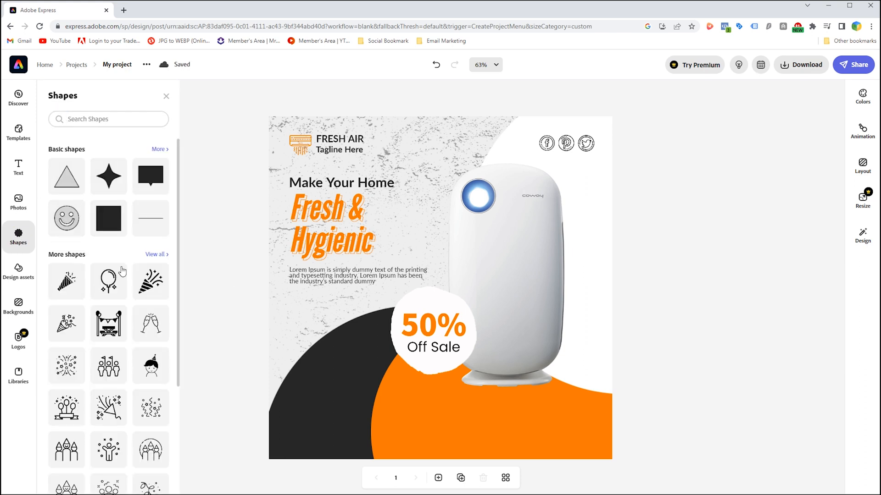
pyautogui.click(158, 150)
pyautogui.scroll(-2, 137, 229)
pyautogui.moveTo(150, 208); pyautogui.dragTo(347, 389)
pyautogui.moveTo(346, 327); pyautogui.dragTo(344, 387)
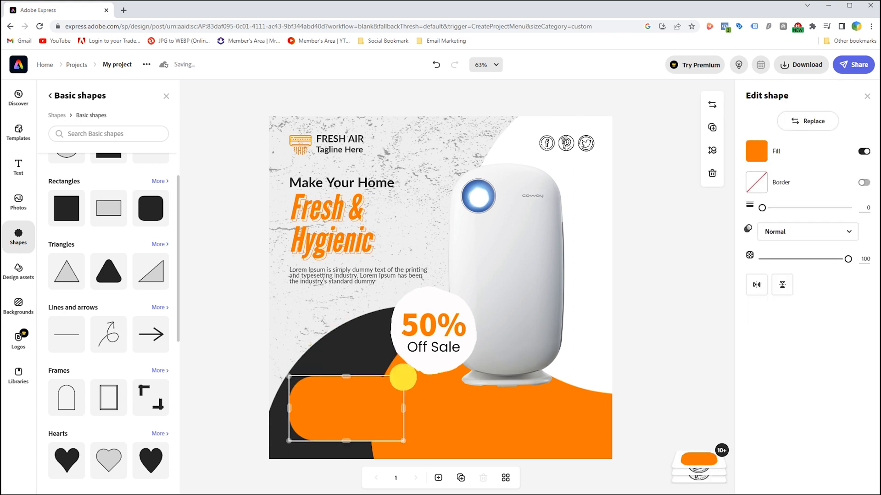
pyautogui.moveTo(403, 377); pyautogui.dragTo(292, 435)
pyautogui.moveTo(315, 429); pyautogui.dragTo(315, 425)
# Duplicate the "Make Your Home" text, change the copy to "ORDER NOW" and color it white.
pyautogui.moveTo(319, 181); pyautogui.dragTo(319, 375)
pyautogui.click(326, 313)
pyautogui.tripleClick(785, 130)
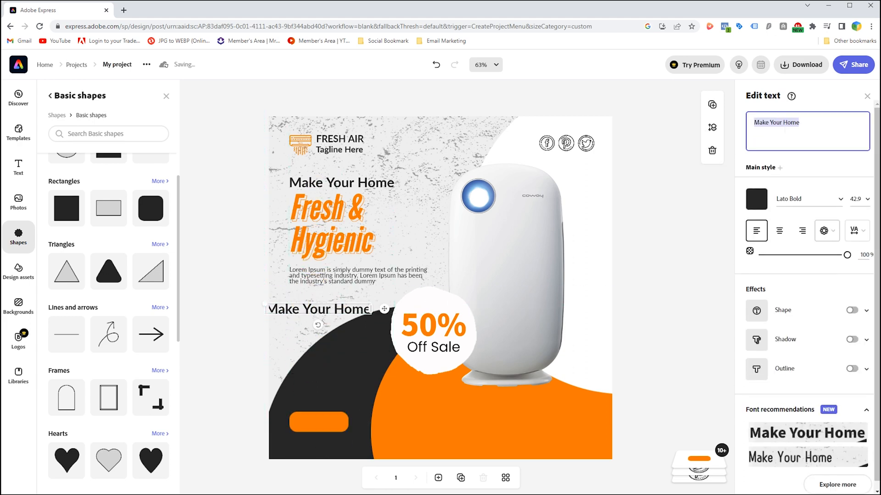
pyautogui.write('ORDER NOW')
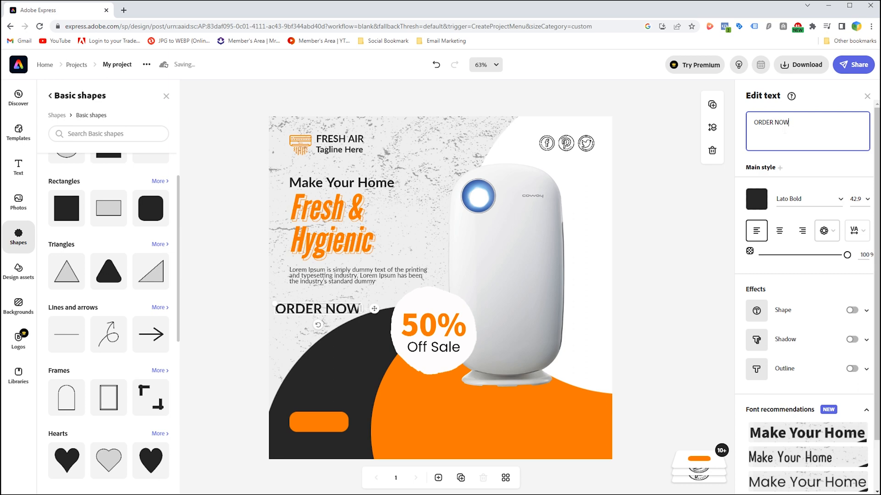
pyautogui.click(756, 199)
pyautogui.click(801, 256)
# Bring "ORDER NOW" in front of the orange button, scale it to fit inside, and widen the button slightly around it.
pyautogui.moveTo(299, 306); pyautogui.dragTo(320, 417)
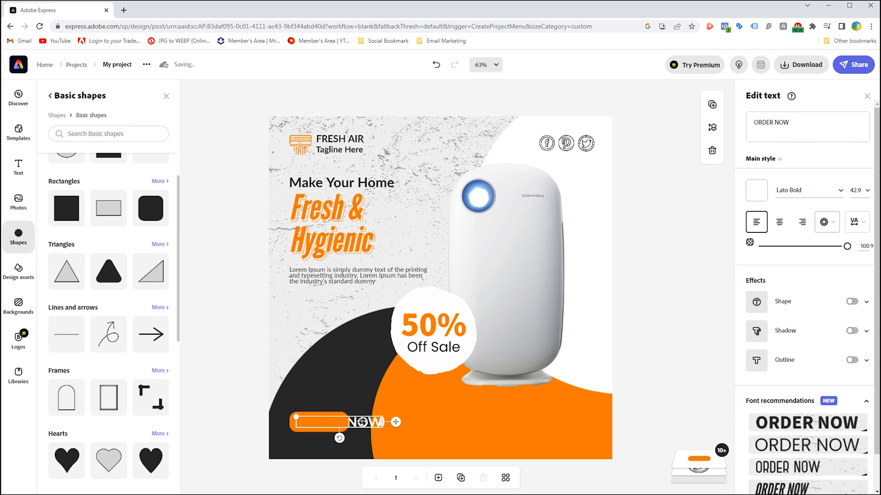
pyautogui.click(700, 461)
pyautogui.moveTo(704, 305); pyautogui.dragTo(711, 244)
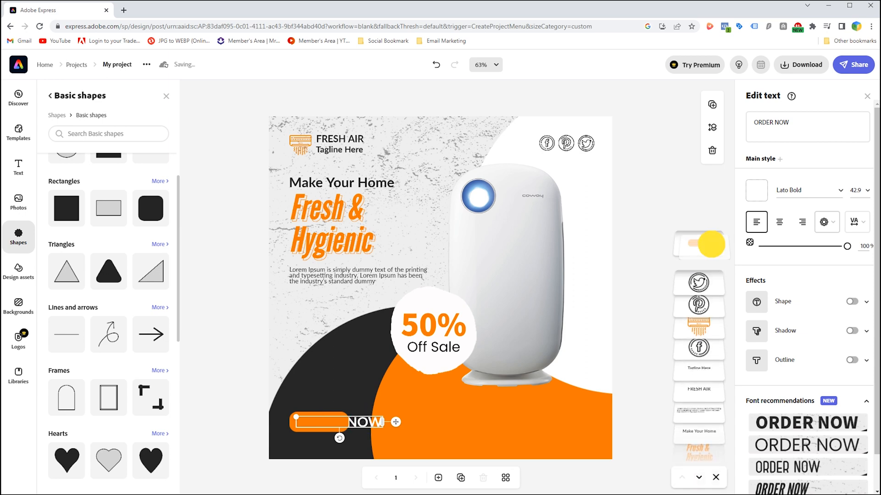
pyautogui.moveTo(370, 420)
pyautogui.mouseDown()
pyautogui.moveTo(362, 404)
pyautogui.moveTo(369, 418)
pyautogui.mouseUp()
pyautogui.moveTo(295, 417)
pyautogui.mouseDown()
pyautogui.moveTo(336, 425)
pyautogui.moveTo(297, 419)
pyautogui.mouseUp()
pyautogui.hotkey('ctrl', 'z')
pyautogui.click(347, 419)
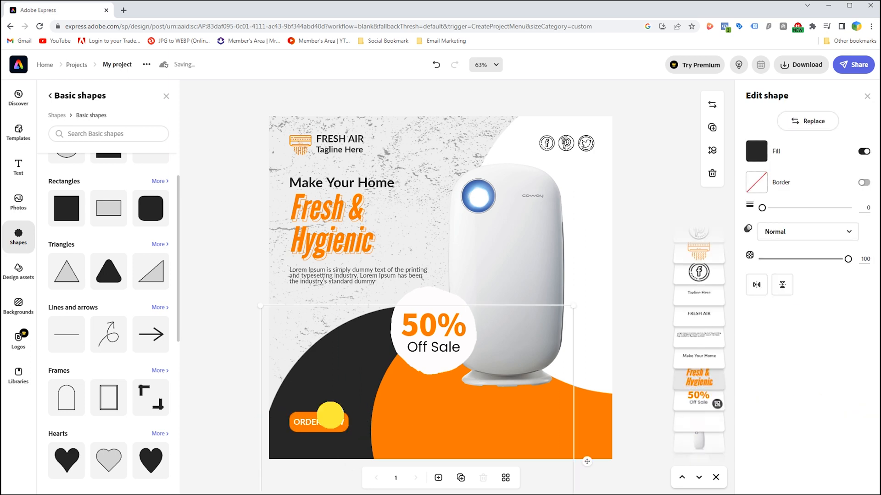
pyautogui.moveTo(347, 420); pyautogui.dragTo(344, 420)
pyautogui.click(278, 335)
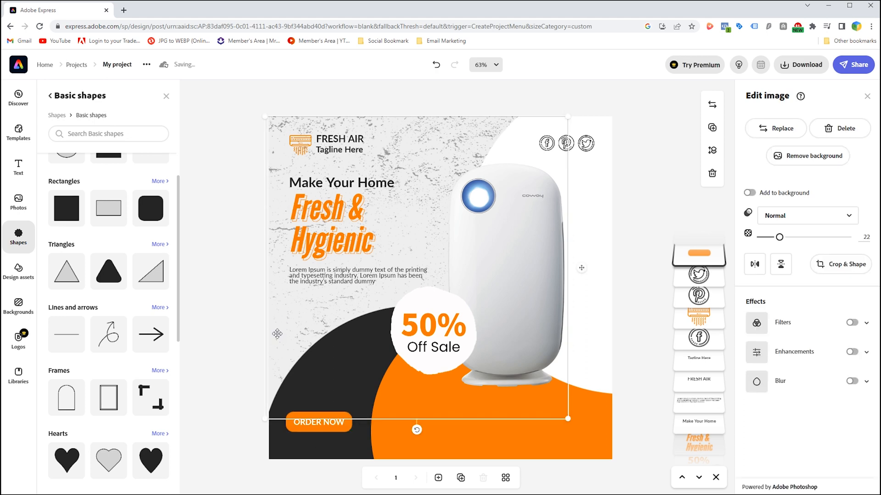
pyautogui.click(233, 398)
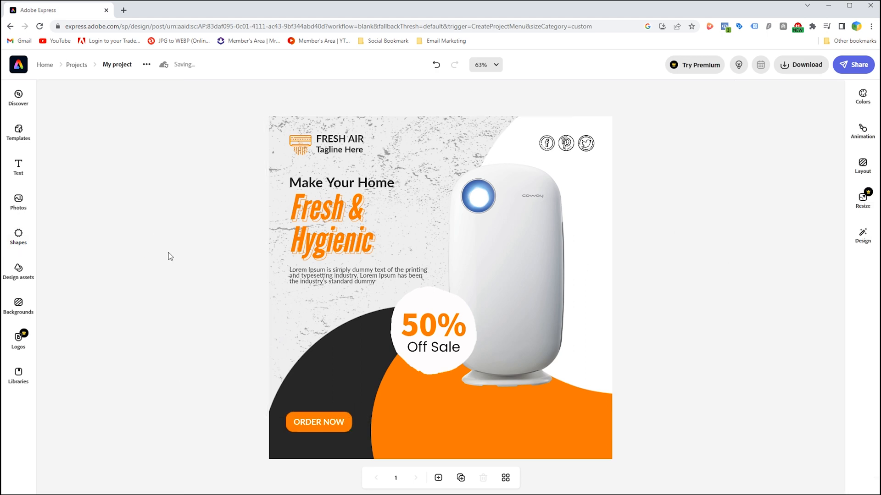
# Search the shapes library for "phone" and add the solid ringing handset icon to the post.
pyautogui.click(18, 97)
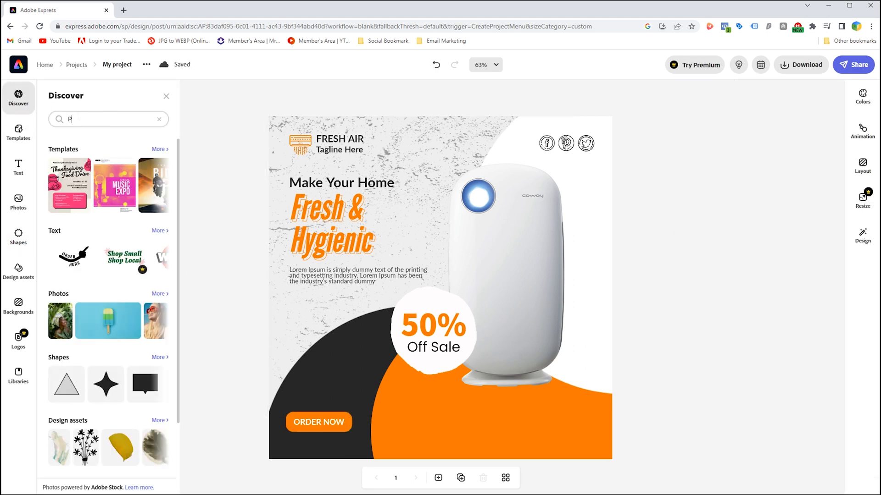
pyautogui.press('Return')
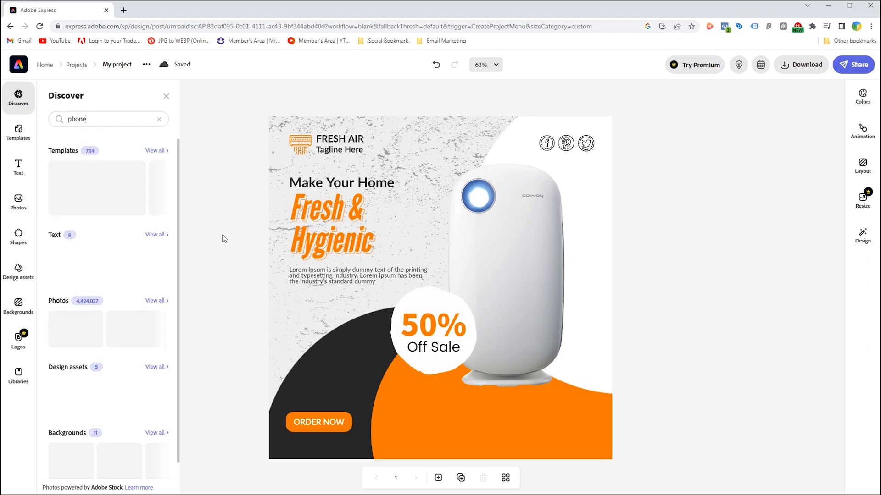
pyautogui.click(19, 235)
pyautogui.click(108, 133)
pyautogui.write('p')
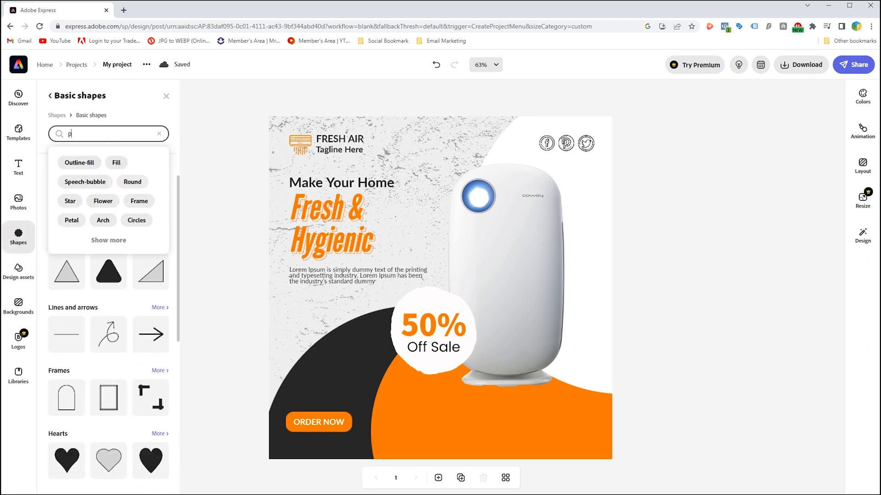
pyautogui.write('hone')
pyautogui.press('Return')
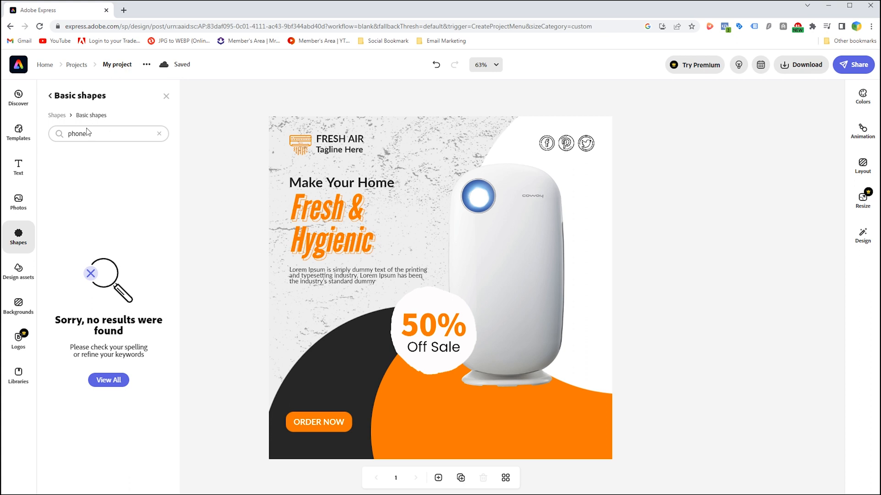
pyautogui.scroll(-1, 108, 290)
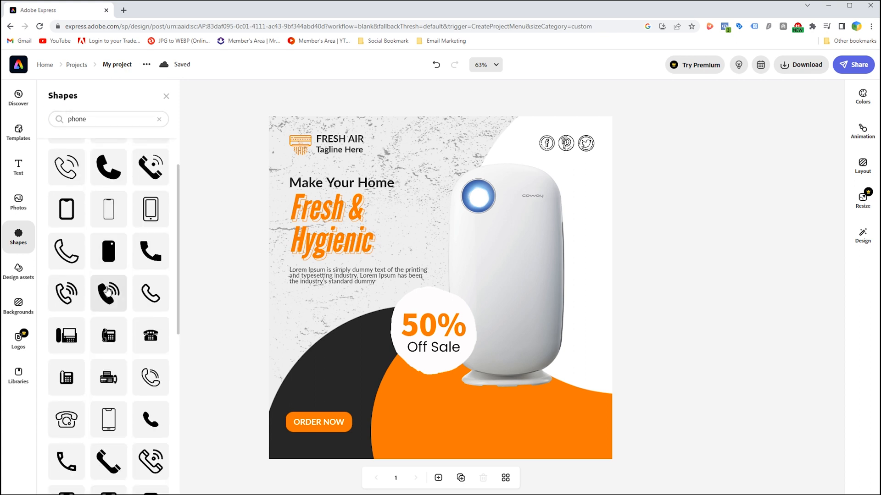
pyautogui.moveTo(297, 347); pyautogui.dragTo(414, 405)
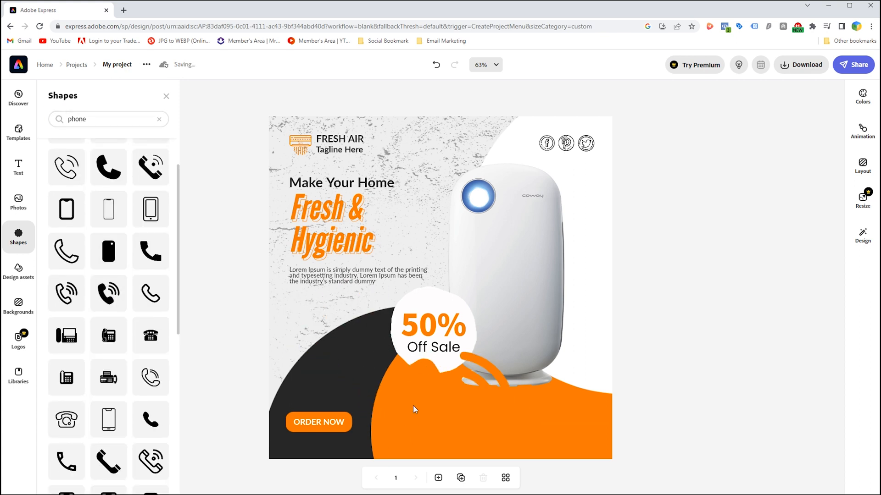
# Color the handset icon white, scale it down and place it on the orange area below the purifier.
pyautogui.click(755, 149)
pyautogui.click(784, 267)
pyautogui.moveTo(515, 352); pyautogui.dragTo(459, 422)
# Duplicate the "Make Your Home" text beside the handset icon and change the copy to "For Delivery".
pyautogui.click(20, 166)
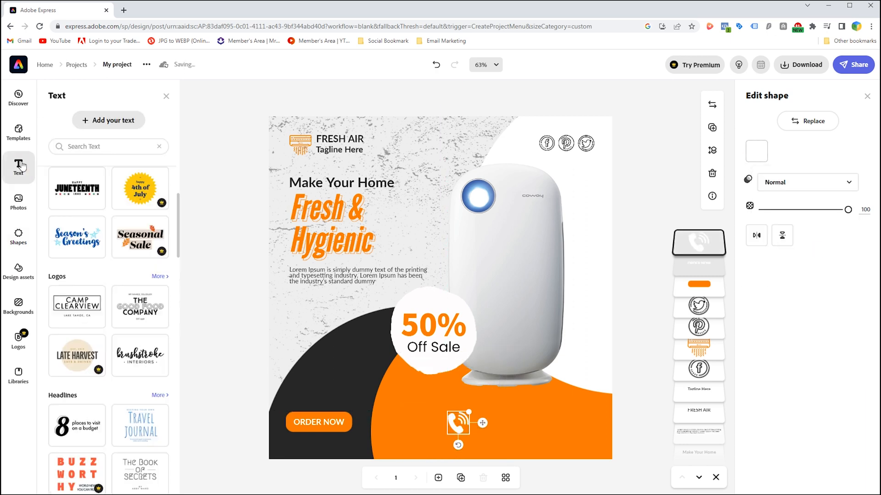
pyautogui.moveTo(362, 186); pyautogui.dragTo(535, 418)
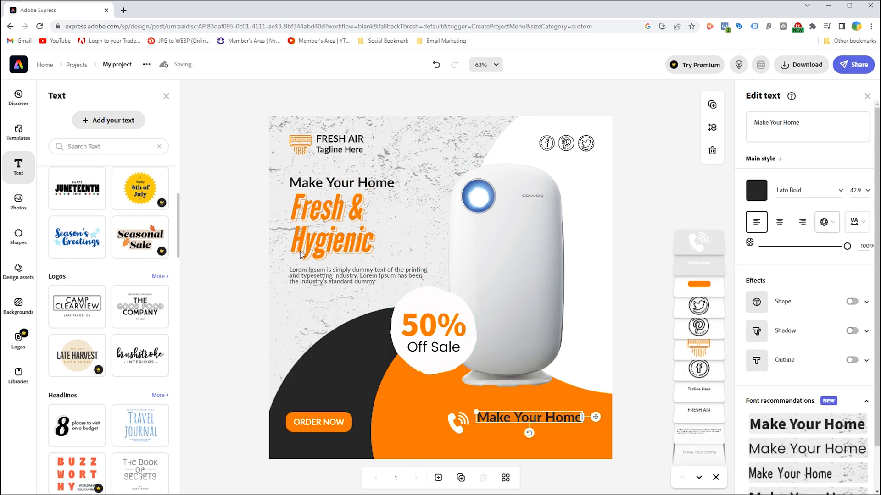
pyautogui.click(783, 124)
pyautogui.hotkey('ctrl', 'a')
pyautogui.write('For Delivery')
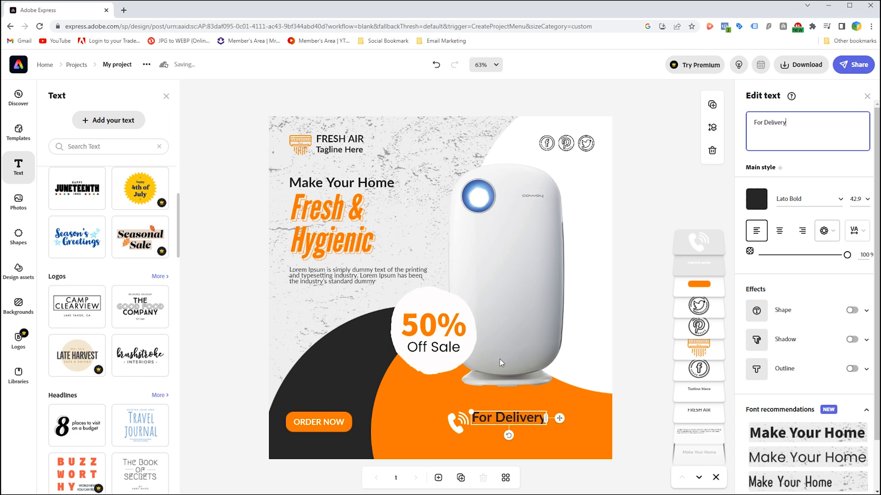
# Set the "For Delivery" text size to 30.
pyautogui.click(857, 199)
pyautogui.click(853, 201)
pyautogui.click(855, 192)
pyautogui.write('30')
pyautogui.press('Return')
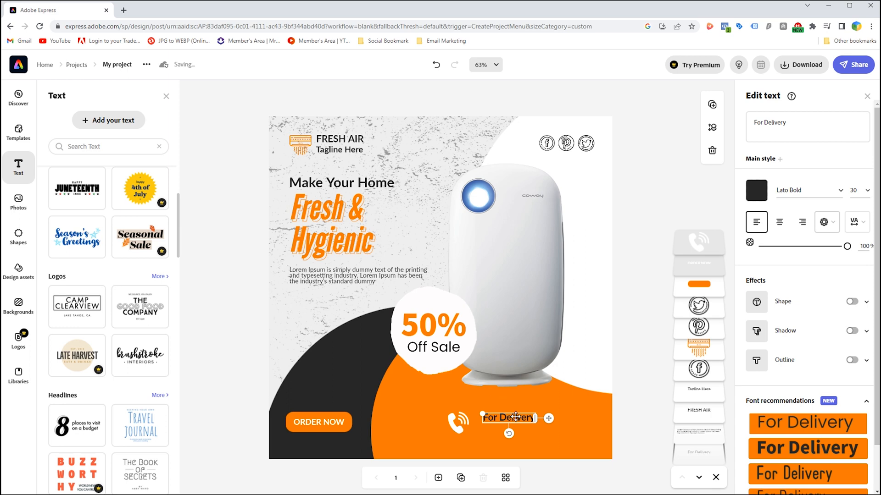
# Duplicate "For Delivery" directly below itself and replace the copy's text with the contact phone number.
pyautogui.keyDown('alt'); pyautogui.moveTo(517, 420); pyautogui.dragTo(524, 429); pyautogui.keyUp('alt')
pyautogui.press('BackSpace')
pyautogui.write('+123 456 789')
pyautogui.moveTo(540, 435); pyautogui.dragTo(555, 432)
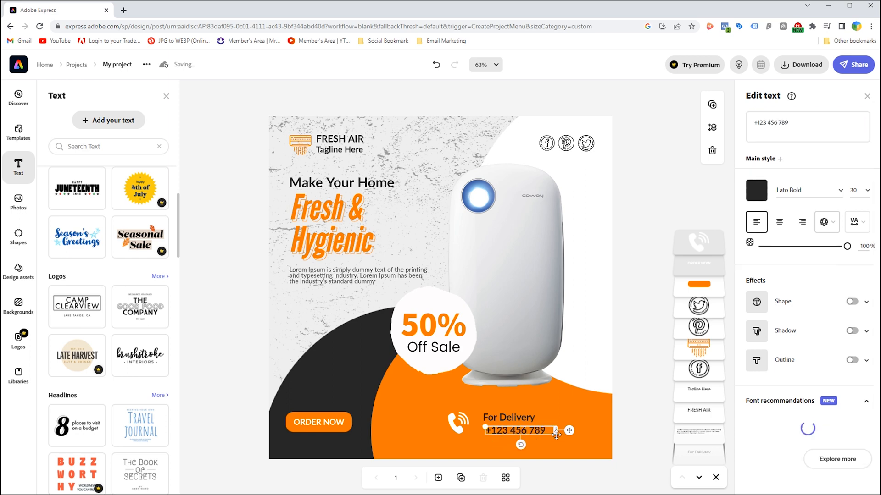
# Change the phone number's font to Lato Black.
pyautogui.click(680, 296)
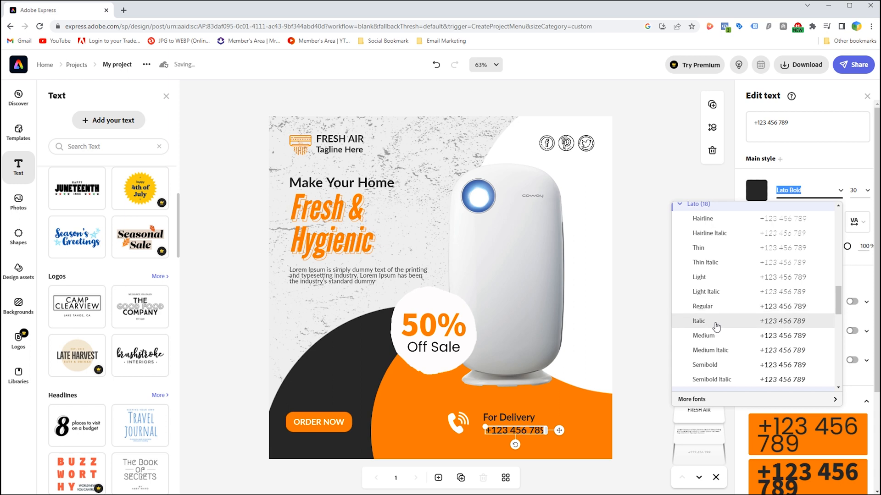
pyautogui.scroll(-3, 718, 307)
pyautogui.click(719, 300)
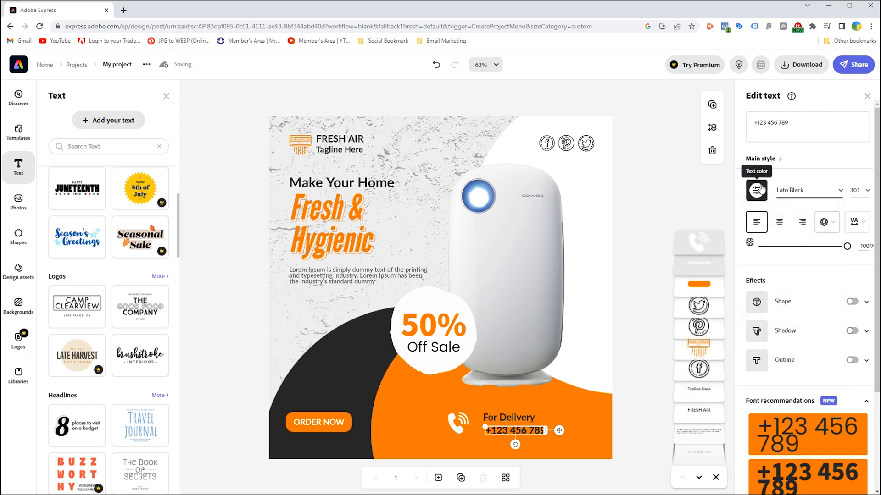
# Move the handset icon closer to its two text lines, then shift all three together toward the canvas's lower-right corner.
pyautogui.click(502, 418)
pyautogui.click(459, 421)
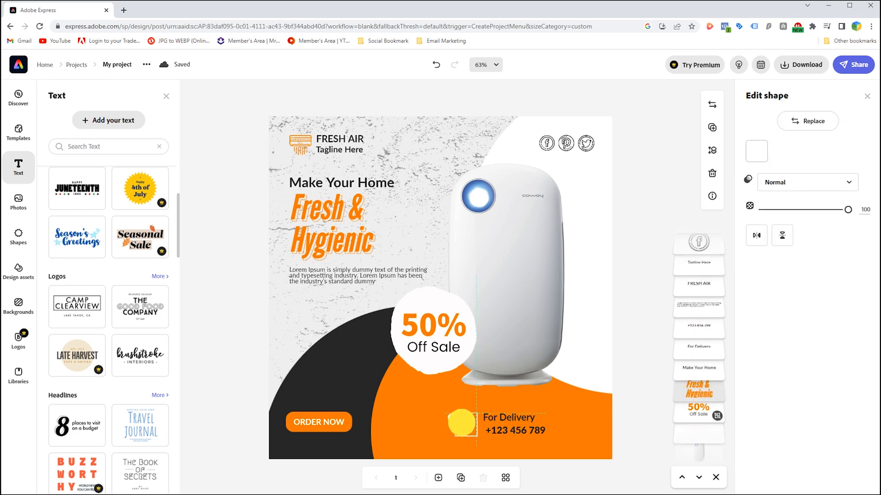
pyautogui.moveTo(458, 421); pyautogui.dragTo(465, 419)
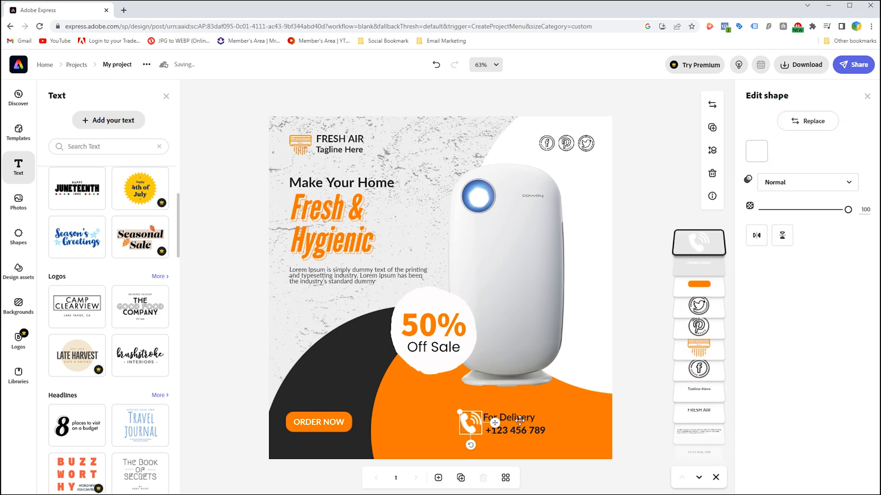
pyautogui.click(513, 417)
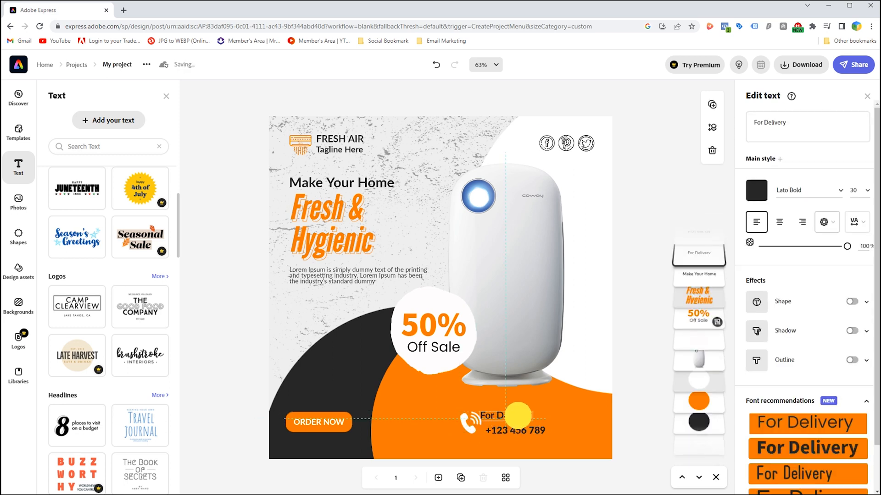
pyautogui.keyDown('shift'); pyautogui.click(531, 432); pyautogui.keyUp('shift')
pyautogui.keyDown('shift'); pyautogui.click(468, 421); pyautogui.keyUp('shift')
pyautogui.moveTo(468, 421); pyautogui.dragTo(508, 418)
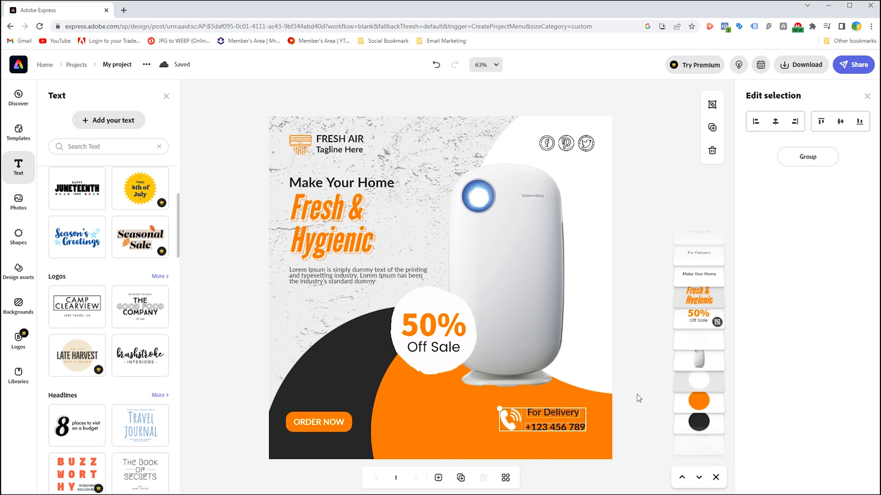
pyautogui.click(629, 397)
# Search the shapes library for "circle" and add the basic circle with a border.
pyautogui.click(19, 235)
pyautogui.scroll(-1, 100, 201)
pyautogui.scroll(1, 99, 201)
pyautogui.doubleClick(101, 119)
pyautogui.write('circle')
pyautogui.press('Return')
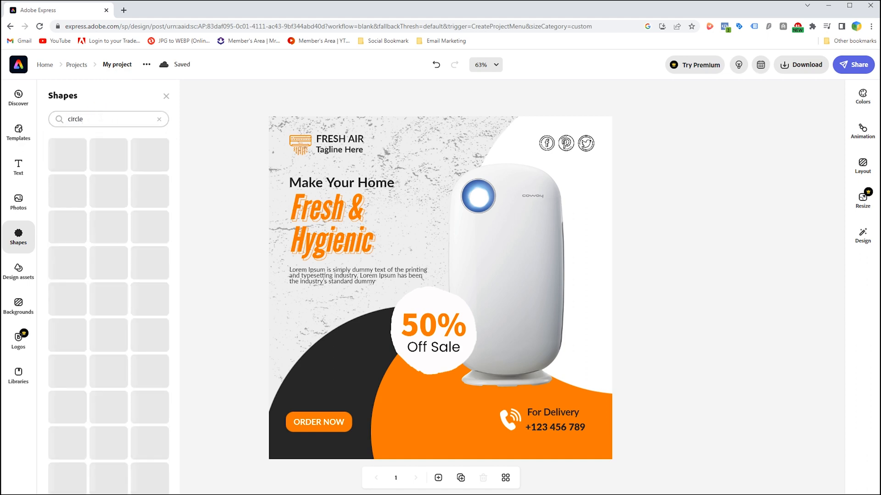
pyautogui.click(109, 179)
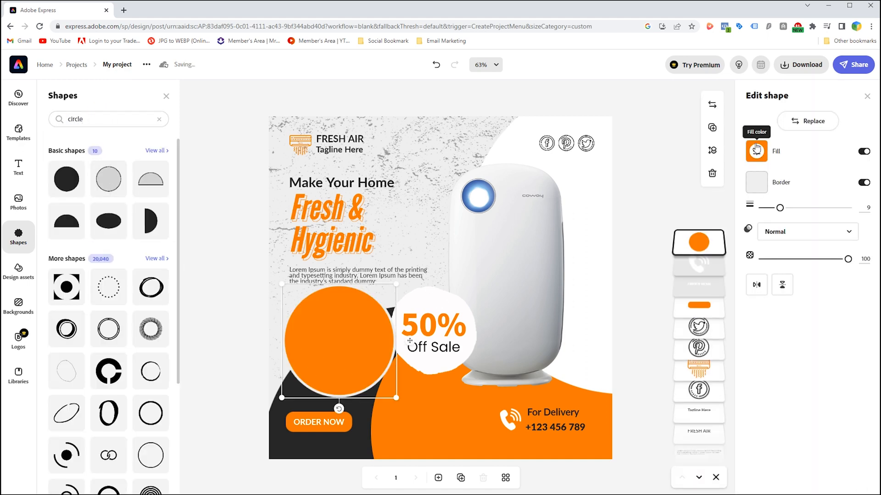
# Turn off the circle's fill and set its border color to orange #FF7D00.
pyautogui.click(863, 152)
pyautogui.click(757, 183)
pyautogui.click(835, 231)
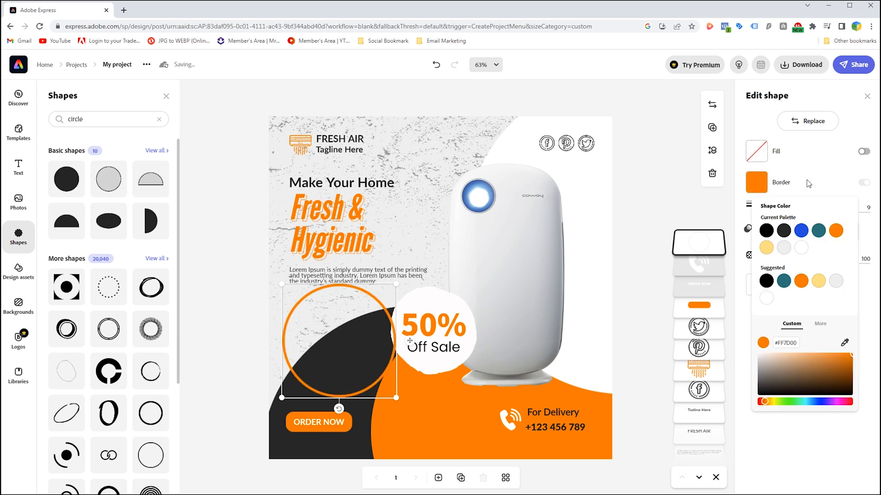
pyautogui.click(863, 152)
pyautogui.click(863, 151)
# Shrink the circle to a small ring with border thickness 4 and place it below the Lorem Ipsum text.
pyautogui.moveTo(396, 397); pyautogui.dragTo(298, 324)
pyautogui.write('6')
pyautogui.moveTo(309, 336); pyautogui.dragTo(302, 326)
# Duplicate the orange ring, placing one copy beside the "Fresh & Hygienic" headline and another right of the purifier's upper part.
pyautogui.hotkey('ctrl', 'v')
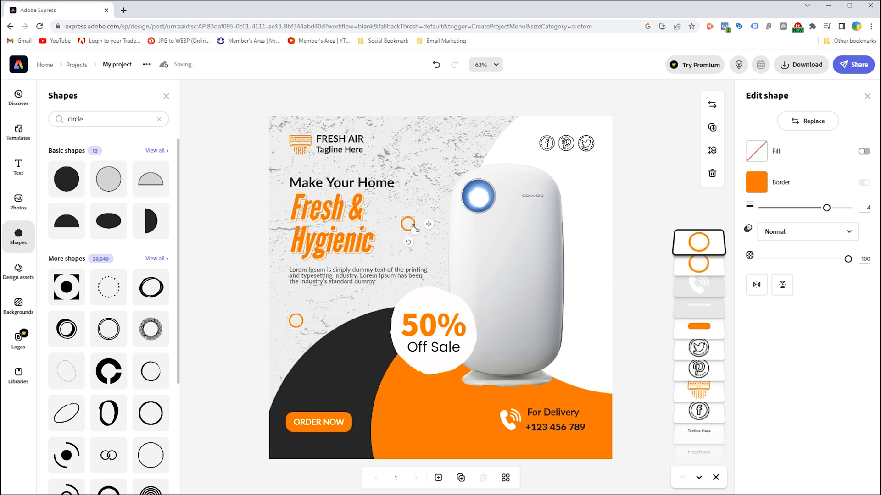
pyautogui.moveTo(292, 322); pyautogui.dragTo(584, 189)
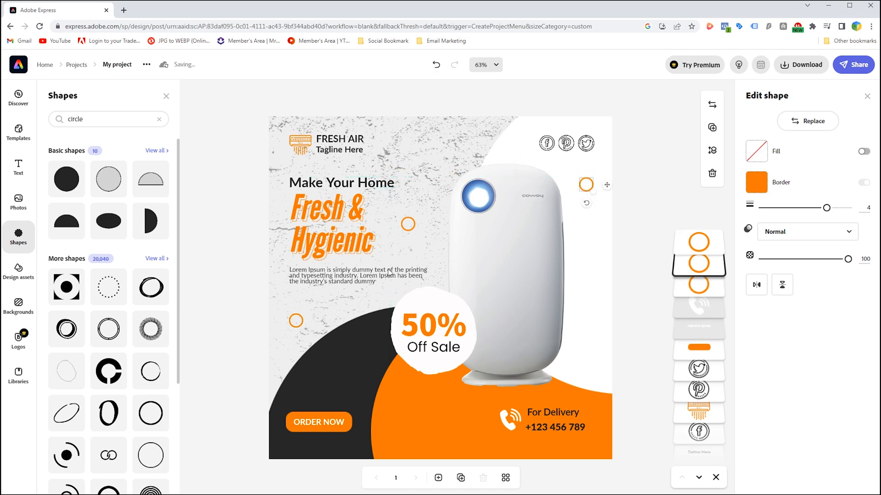
# Duplicate the ring onto the orange area, set the copy's border to white and bring it to the front.
pyautogui.moveTo(404, 223); pyautogui.dragTo(417, 415)
pyautogui.click(755, 182)
pyautogui.click(800, 250)
pyautogui.moveTo(684, 308); pyautogui.dragTo(680, 243)
# Position the white ring below the sale badge and place orange rings near the purifier's base and in the canvas's upper-left corner.
pyautogui.moveTo(580, 191); pyautogui.dragTo(411, 389)
pyautogui.moveTo(589, 360); pyautogui.dragTo(267, 121)
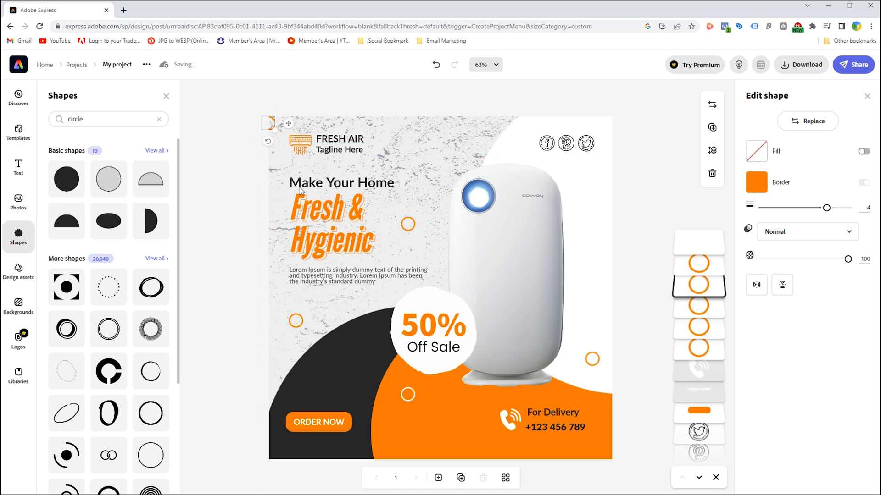
pyautogui.click(247, 207)
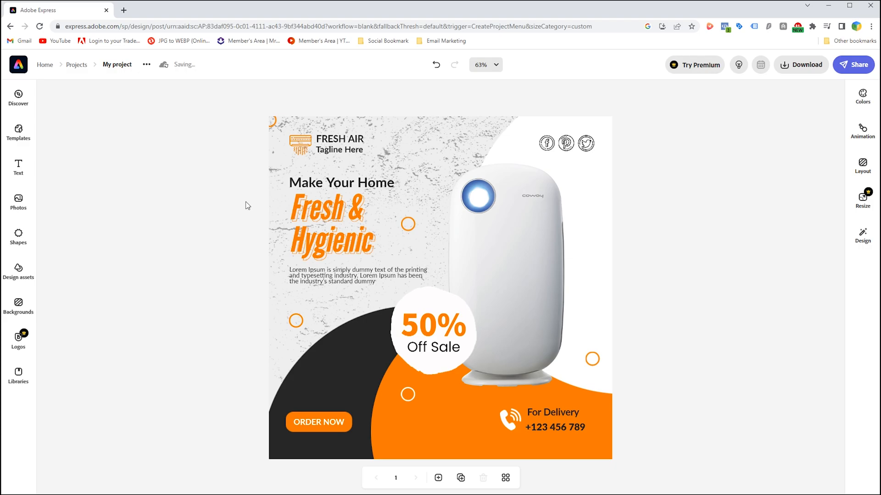